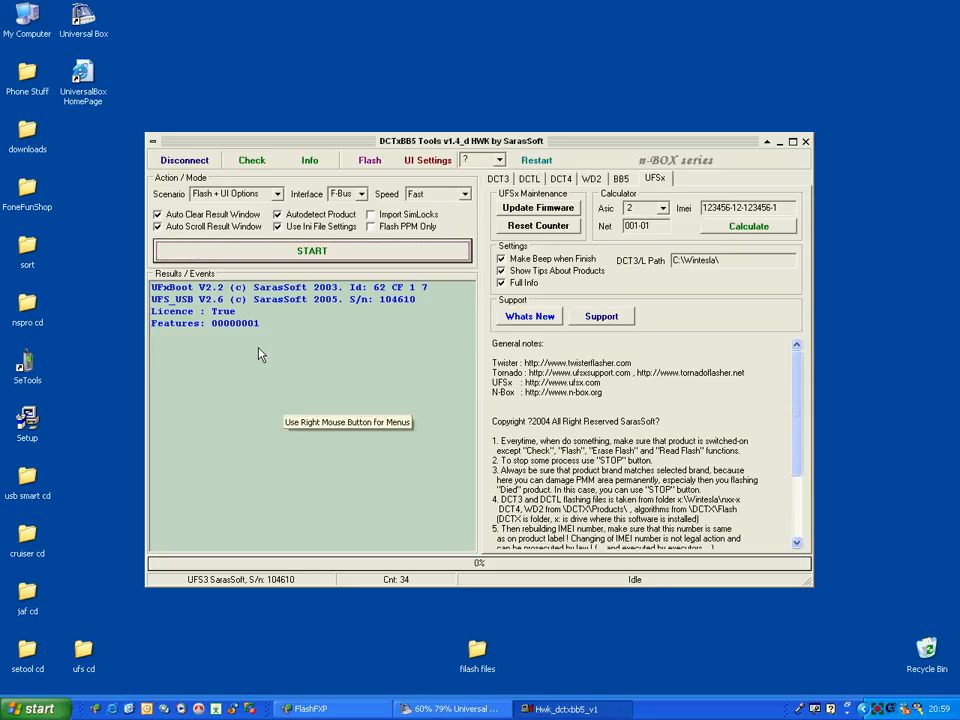
Maximize the tool's window and look through the product list in the DCT4 section
click(267, 302)
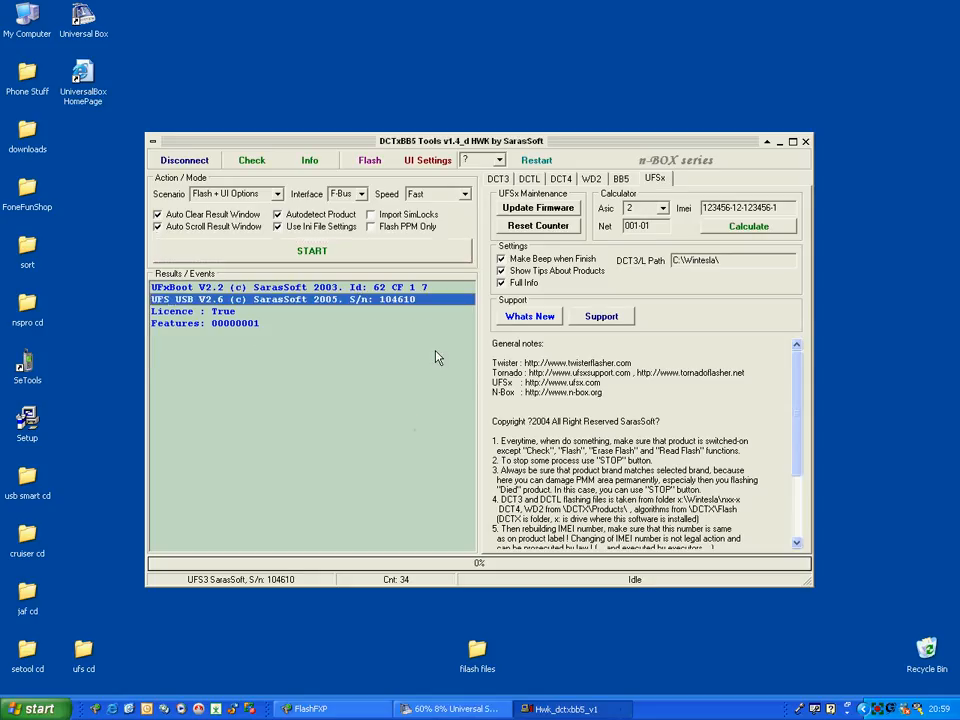
click(791, 143)
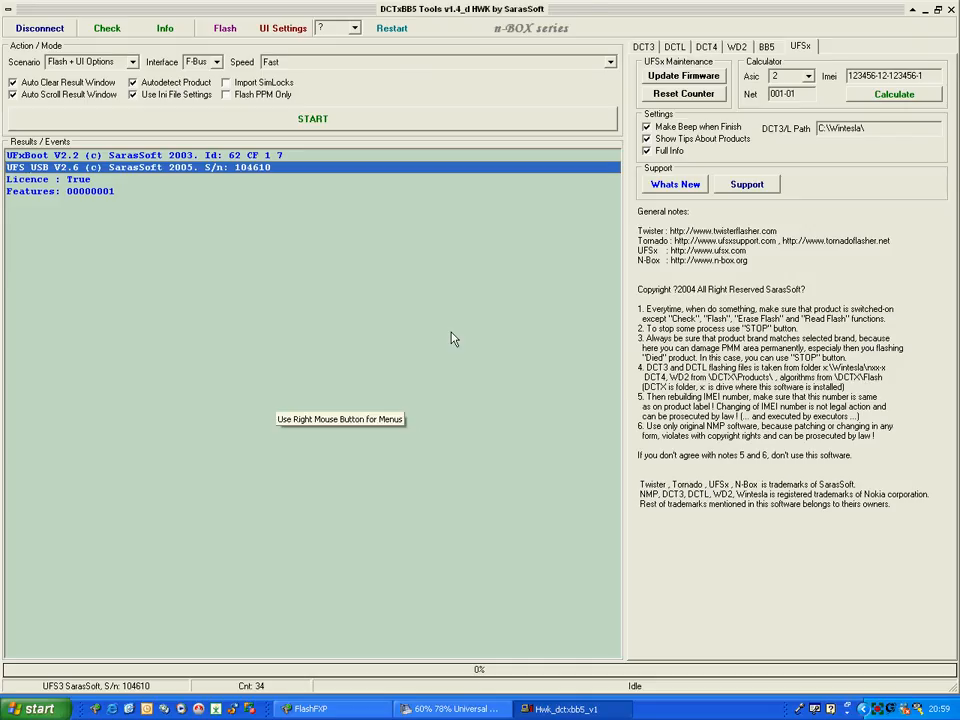
click(709, 48)
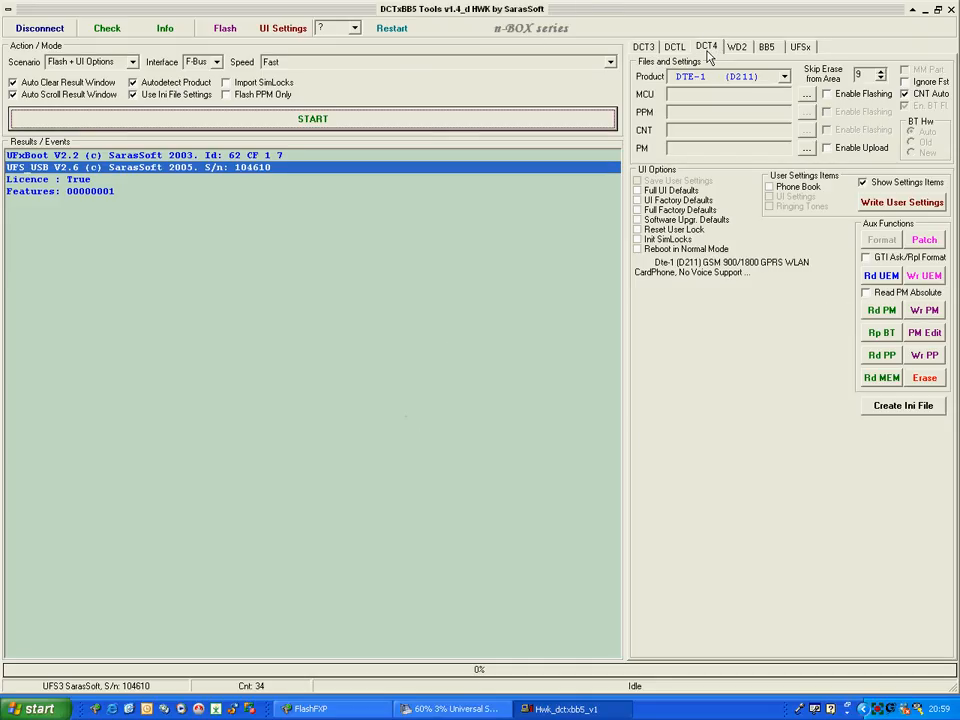
click(785, 77)
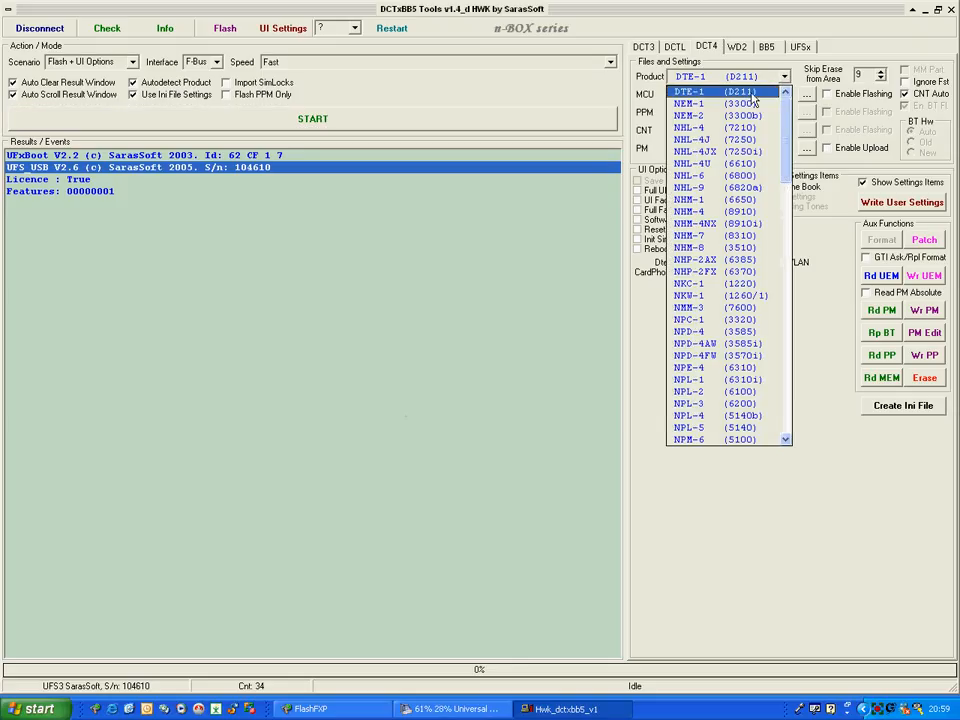
click(519, 262)
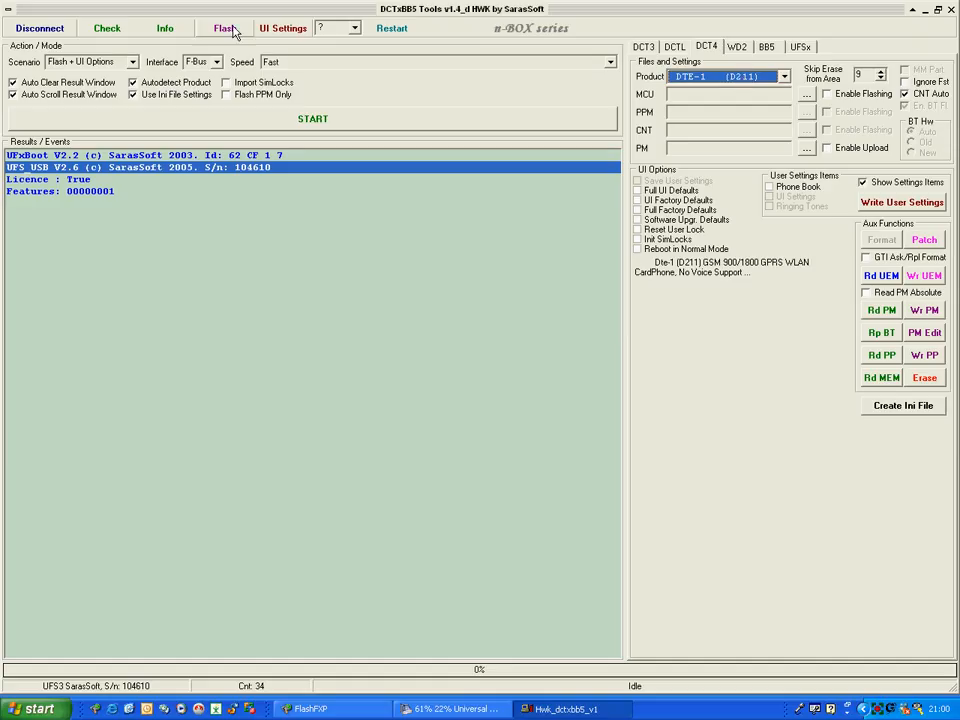
Read the connected phone's information and check its provider and first unlock code entry
click(164, 28)
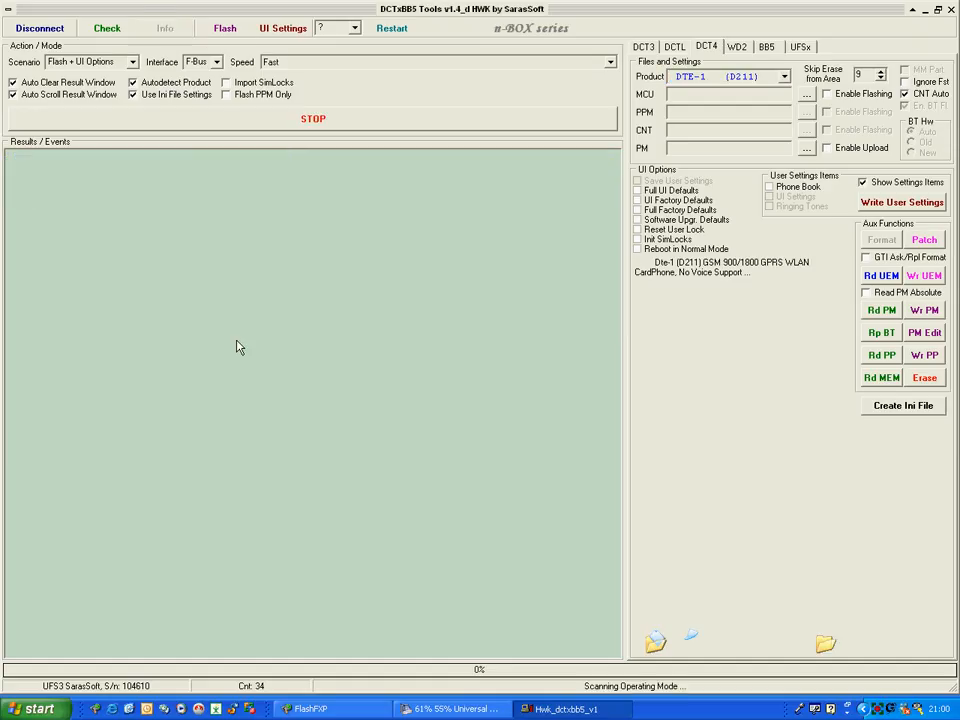
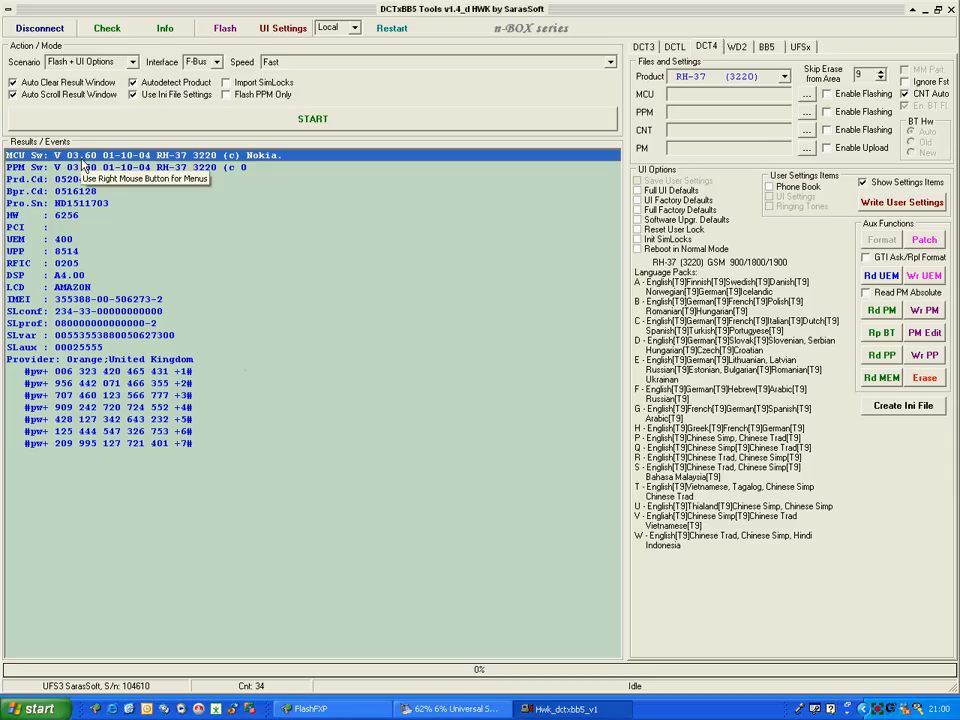
click(90, 362)
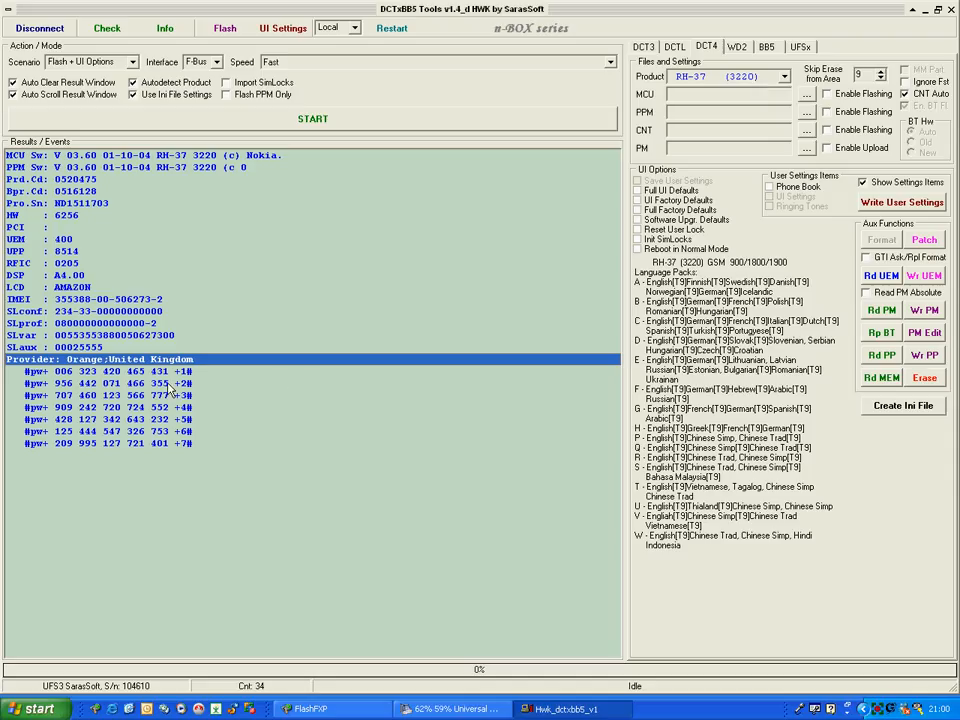
click(132, 374)
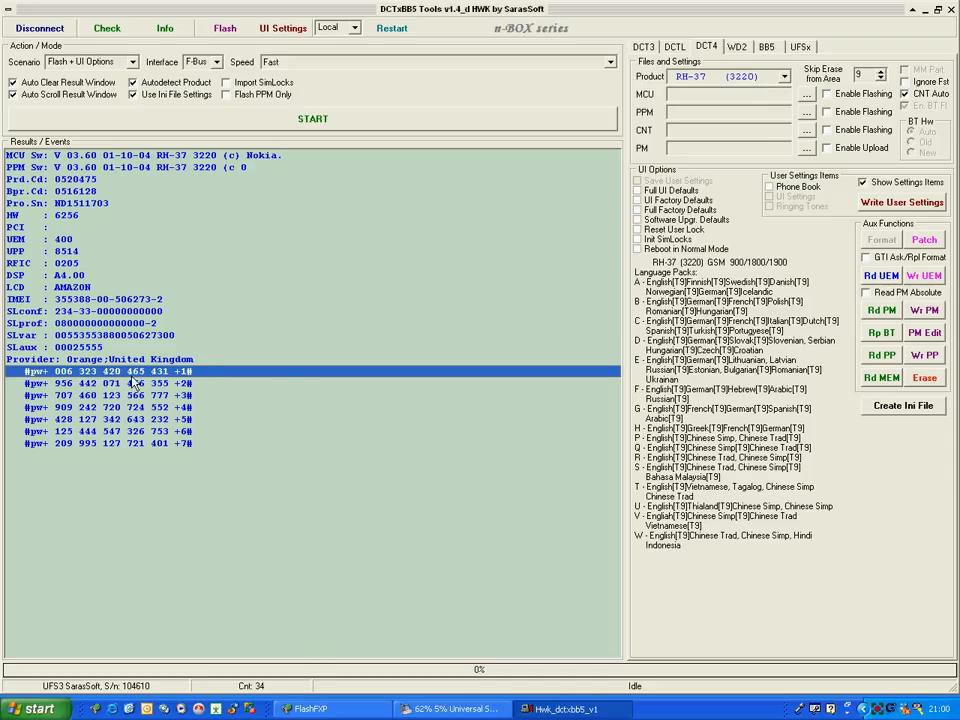
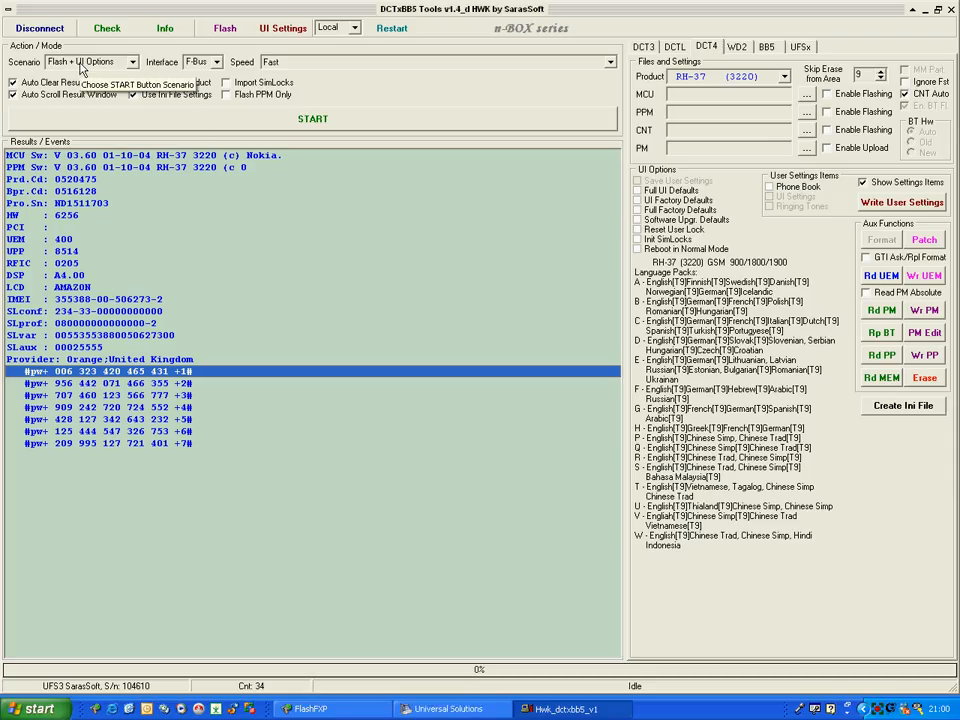
Choose Flash + UI Options as the start scenario
click(104, 62)
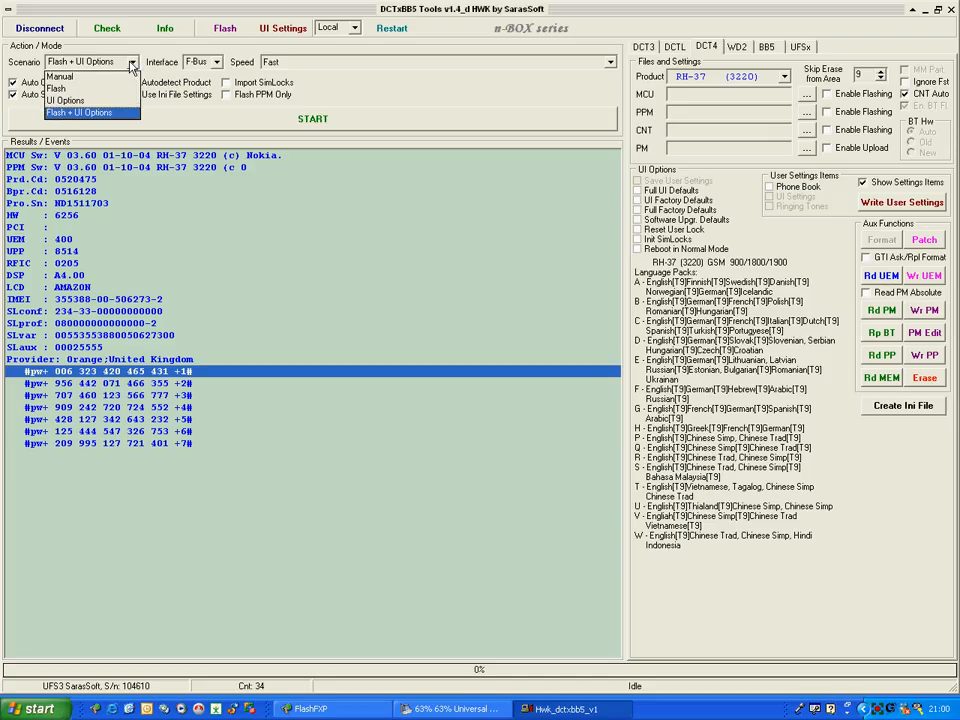
click(104, 116)
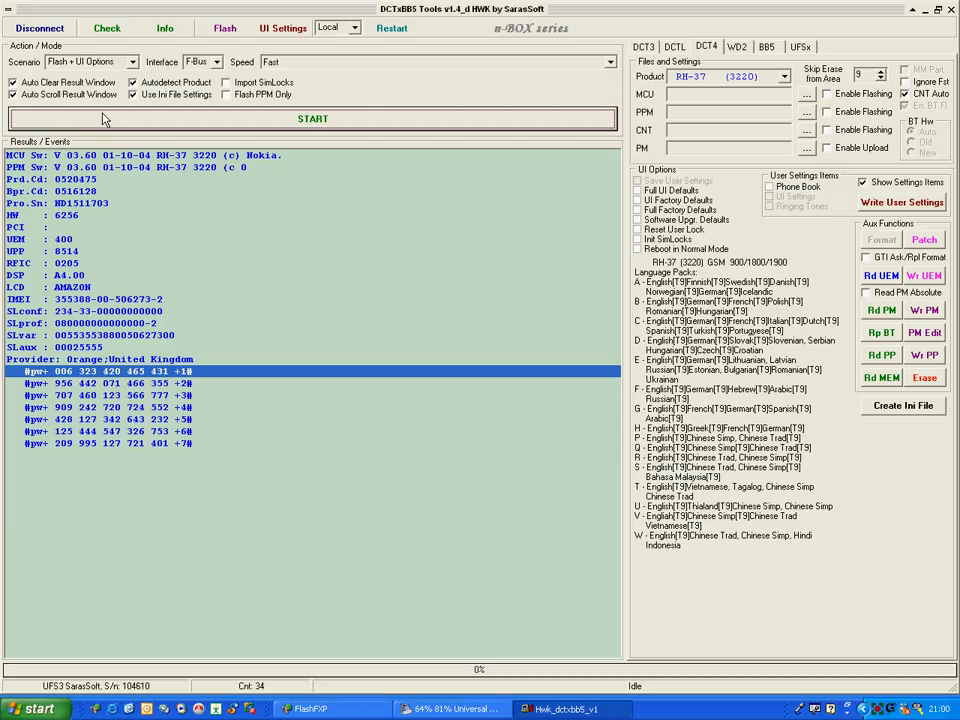
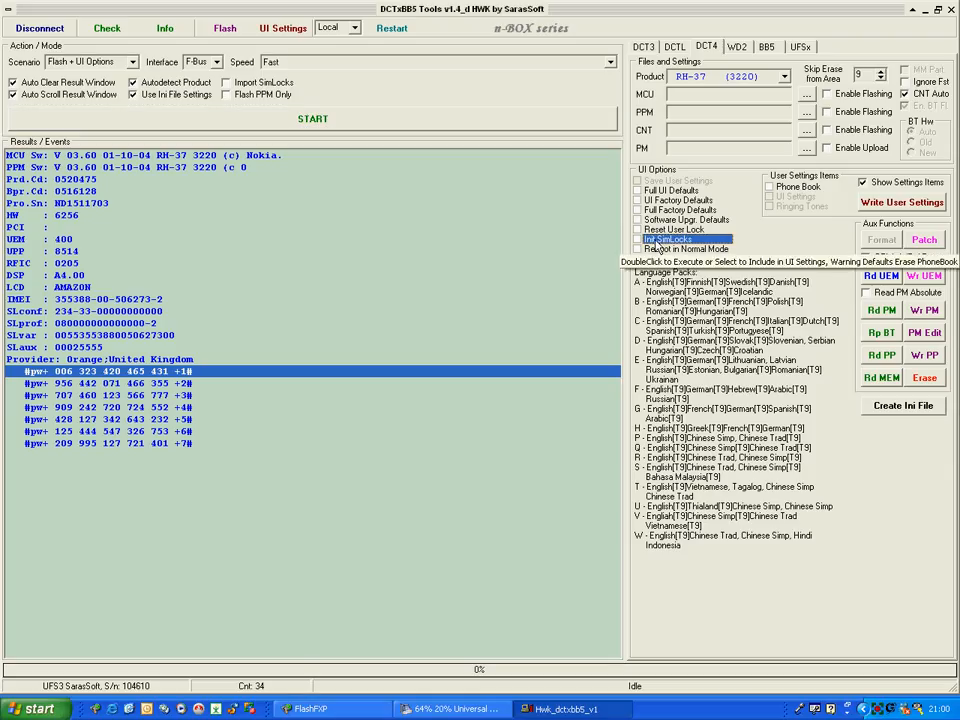
Initialize the phone's SimLocks and reread its information to check the provider entry
double_click(645, 241)
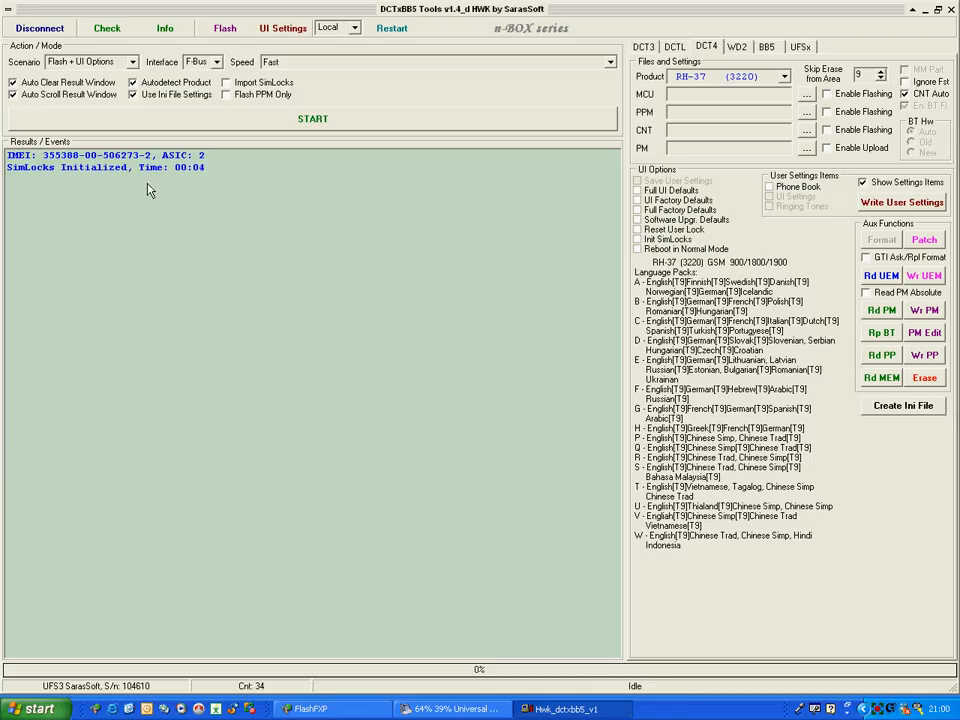
click(82, 169)
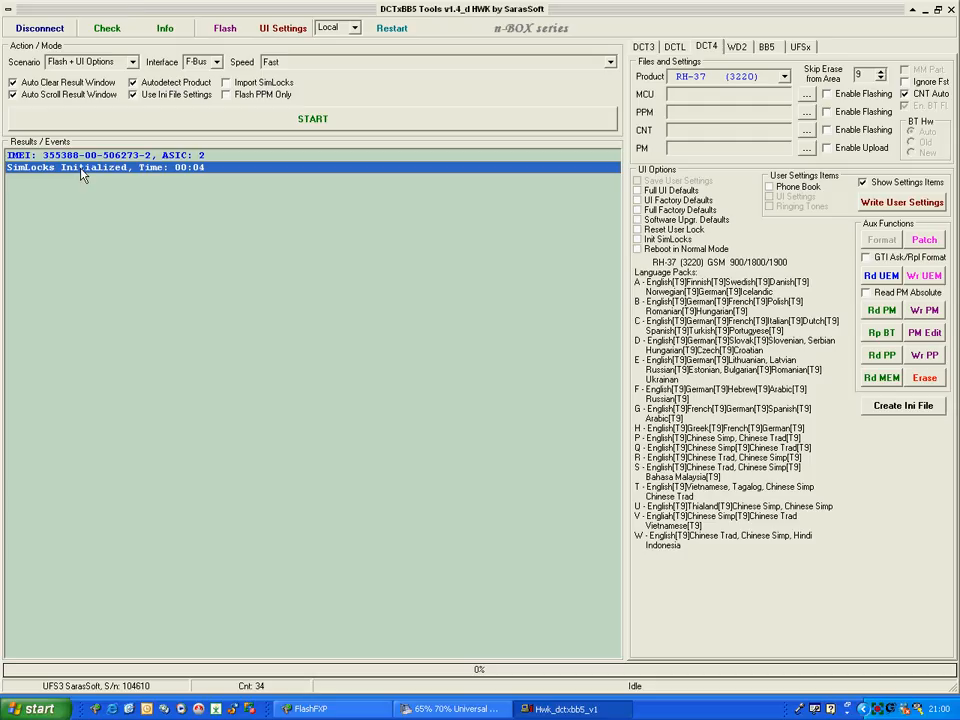
click(163, 28)
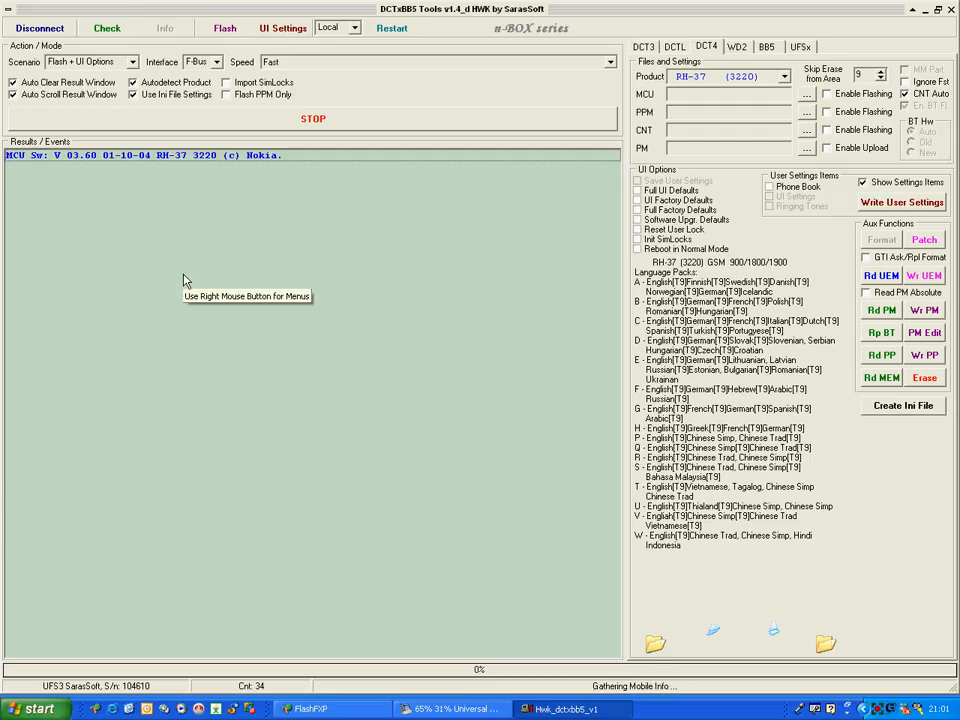
click(78, 361)
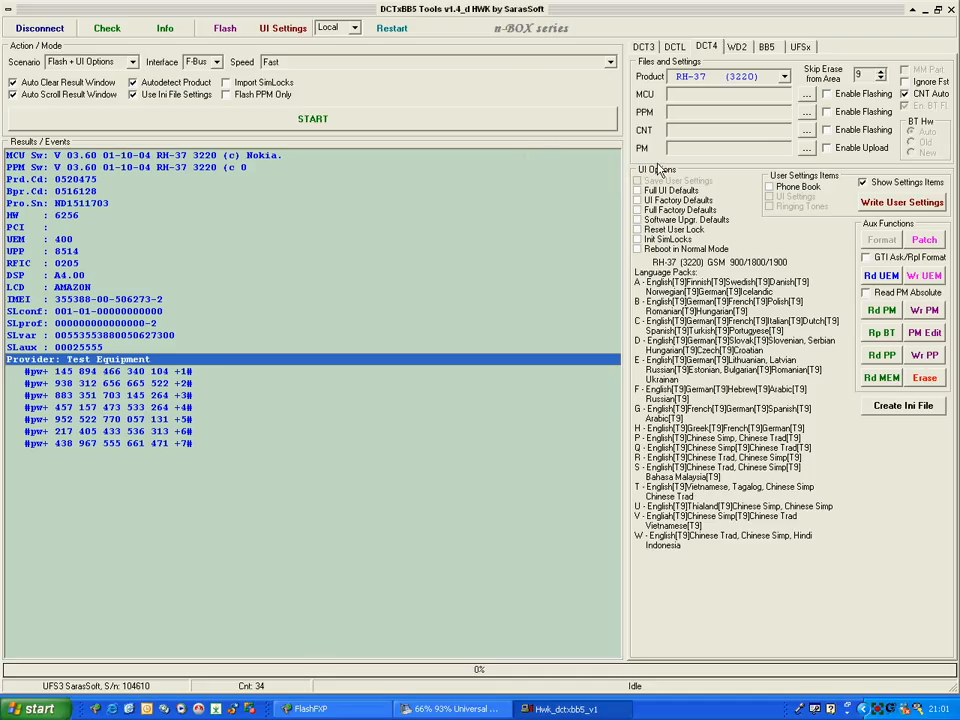
Examine the languages included in packs A to D for the RH-37 (3220)
click(672, 282)
click(661, 292)
click(660, 303)
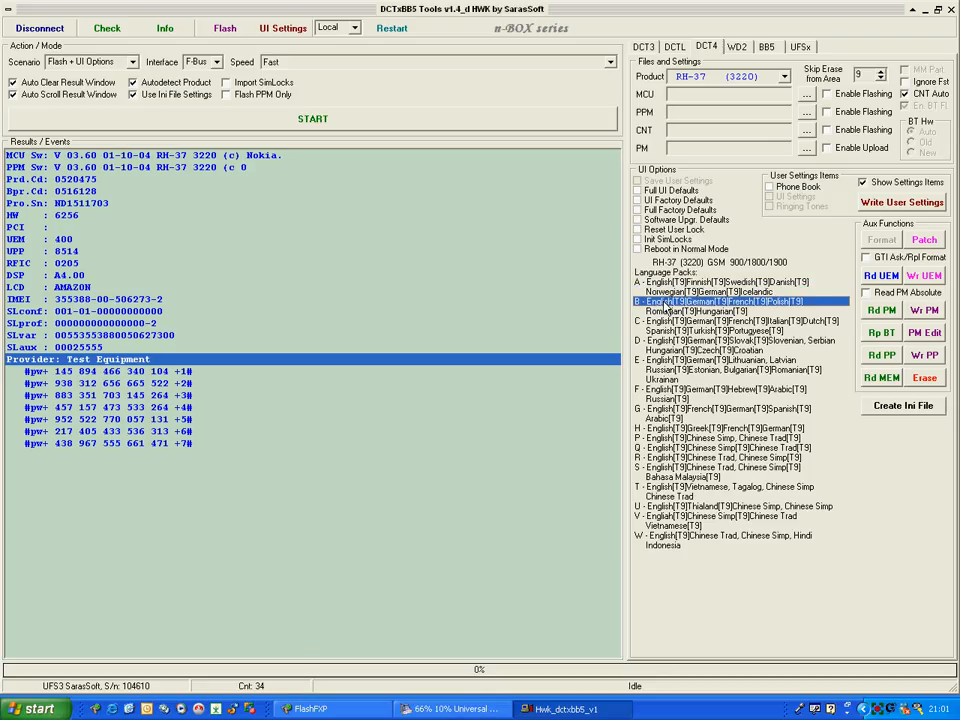
click(662, 319)
click(665, 332)
click(667, 349)
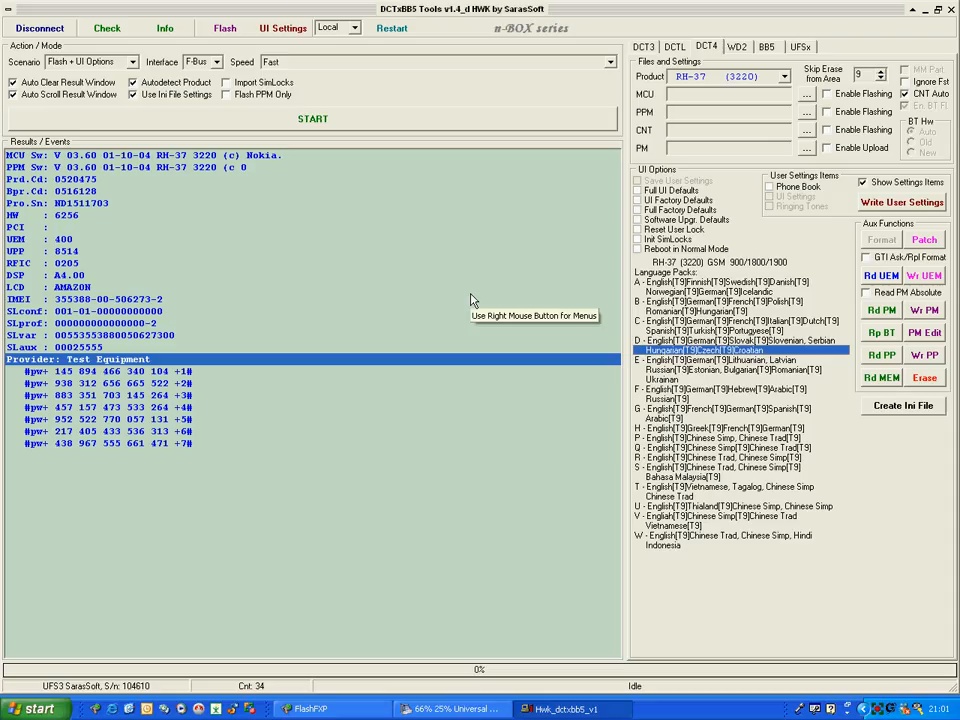
Load rh37__05.500 from the RH-37 product folder as the MCU flash file
click(805, 95)
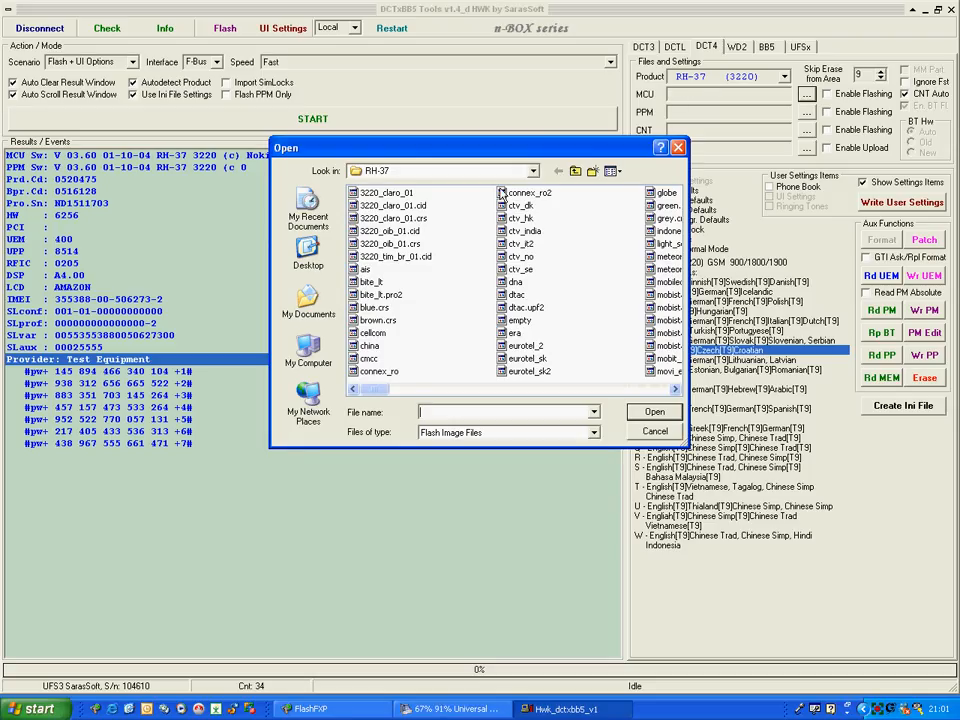
click(418, 176)
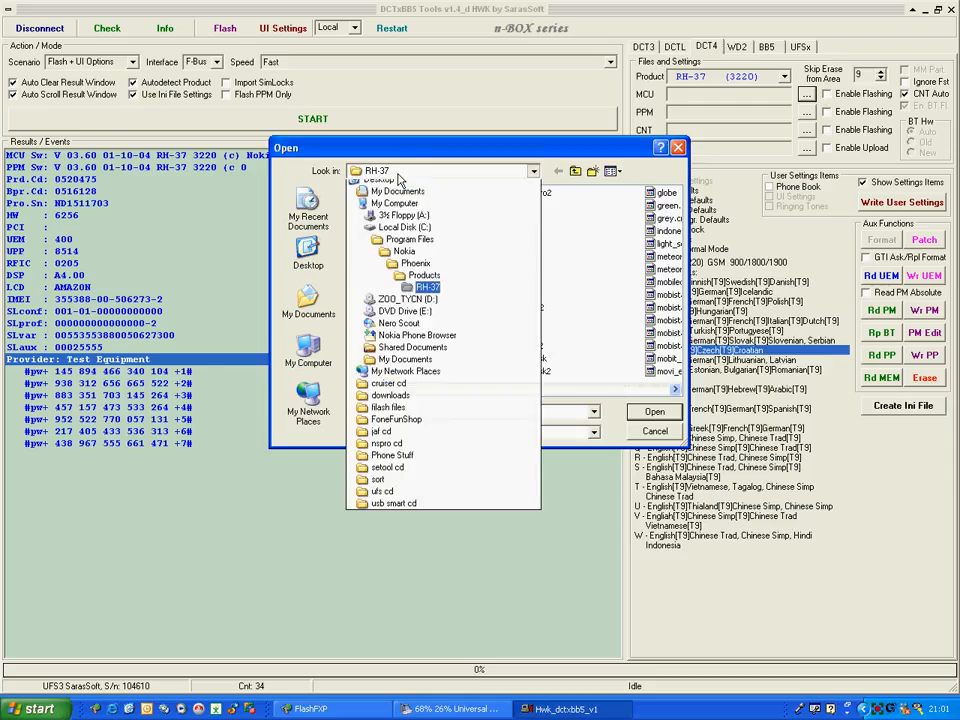
click(400, 176)
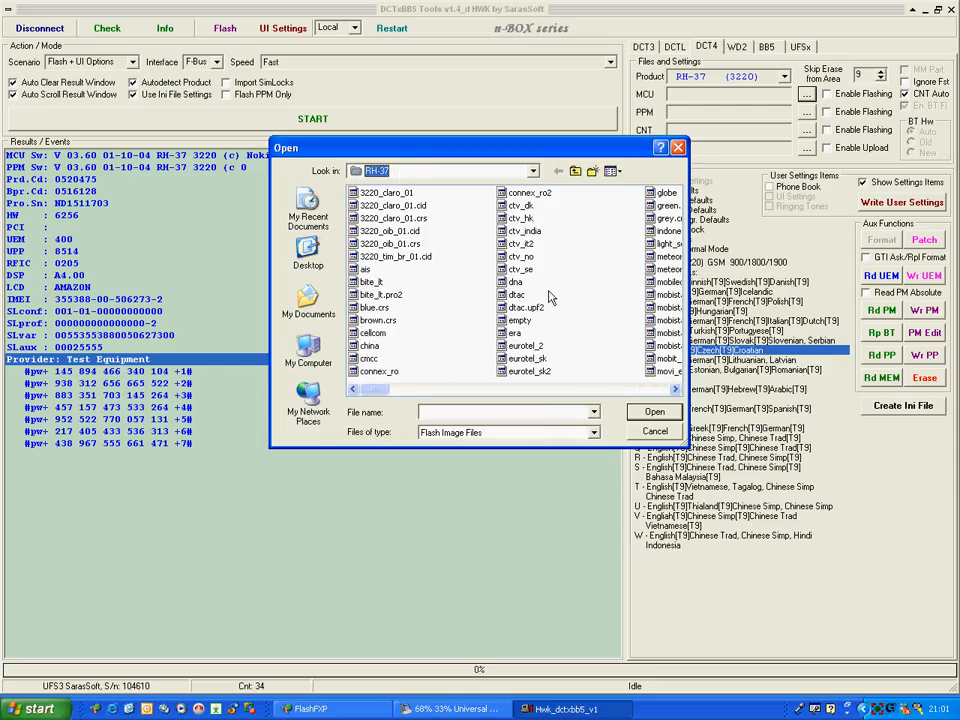
click(555, 390)
click(555, 390)
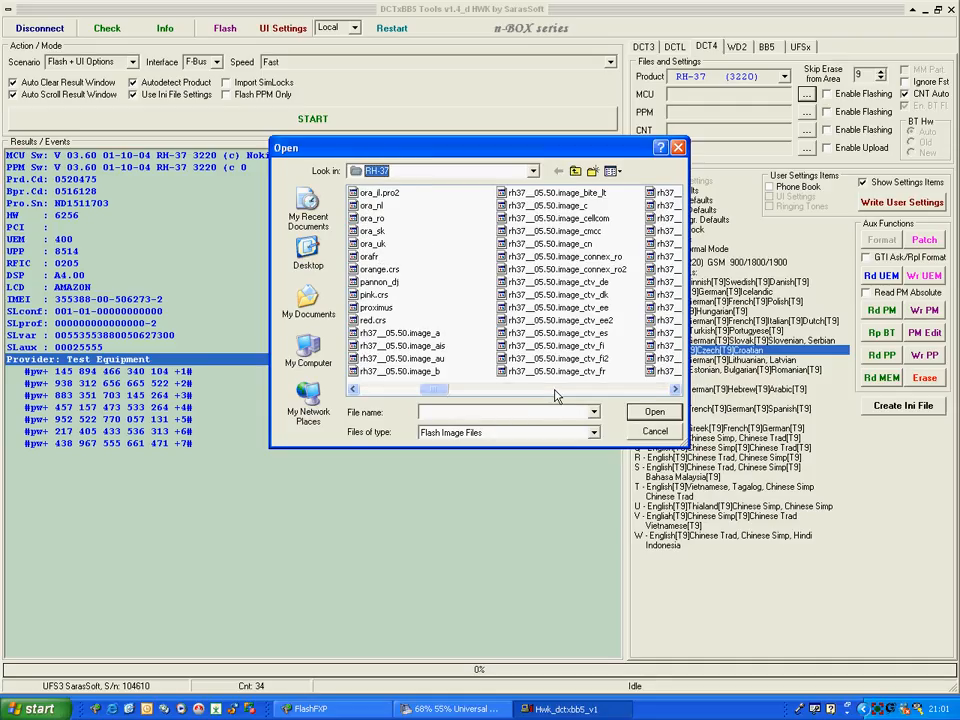
click(555, 390)
click(555, 390)
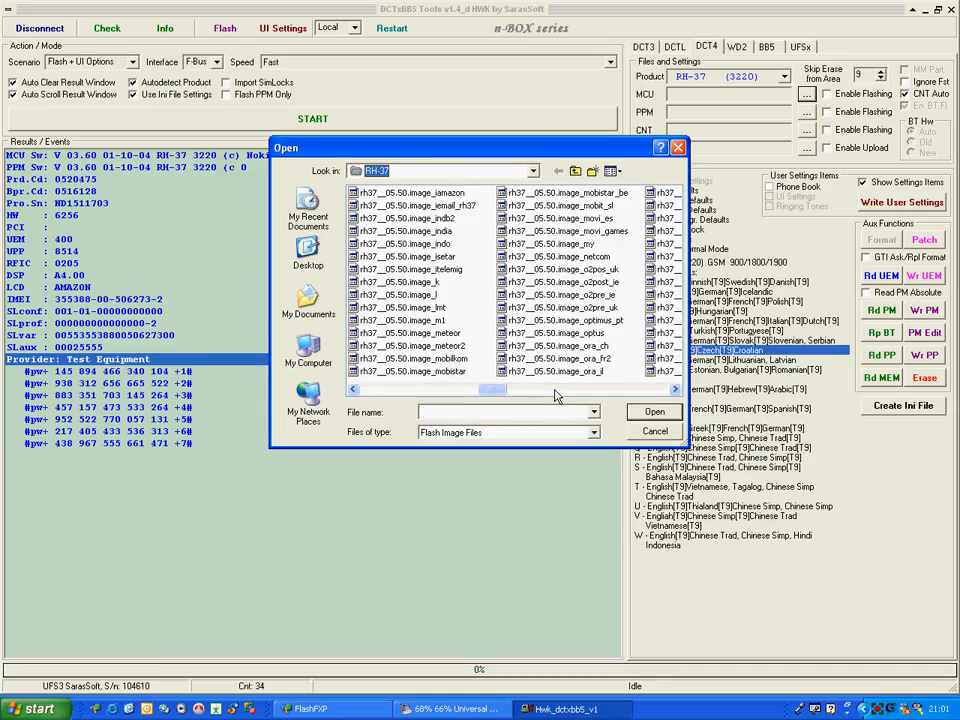
click(560, 391)
click(575, 391)
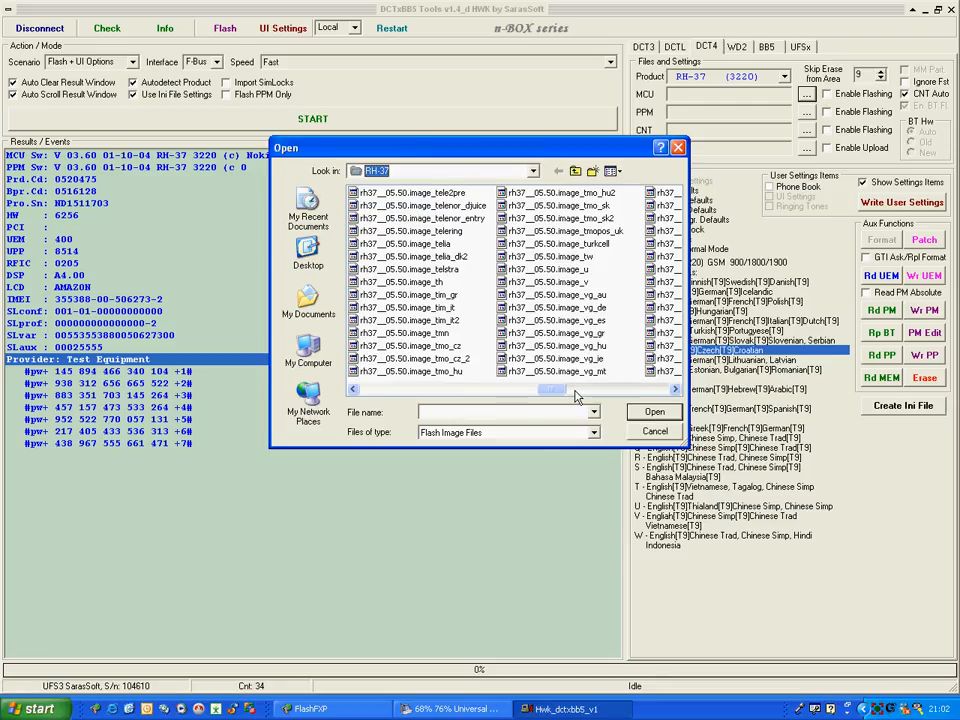
click(577, 391)
click(600, 391)
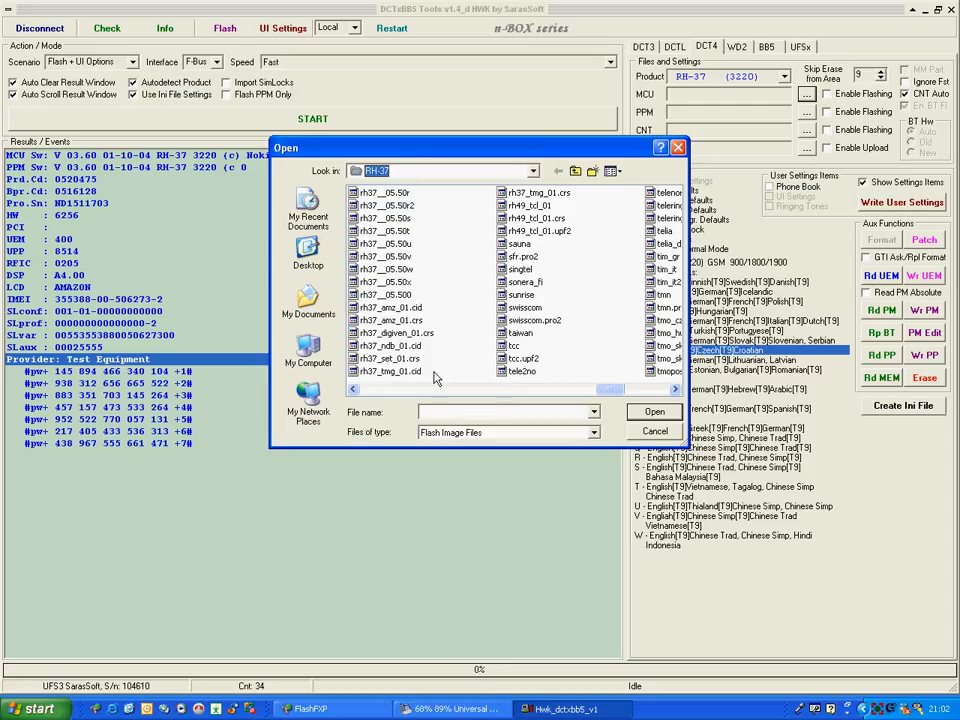
click(391, 296)
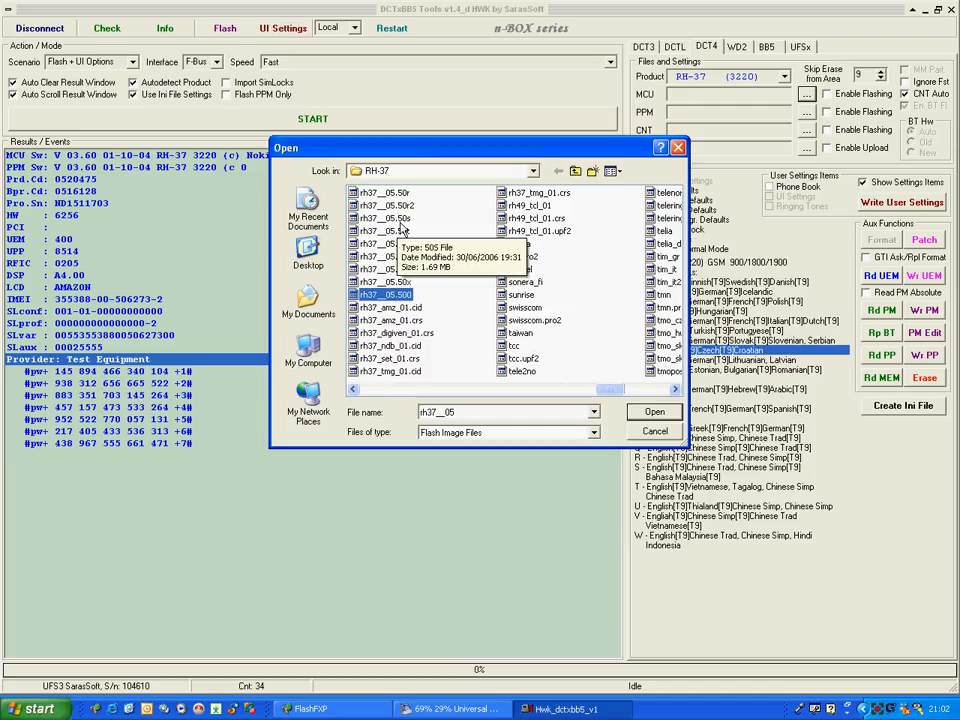
click(394, 297)
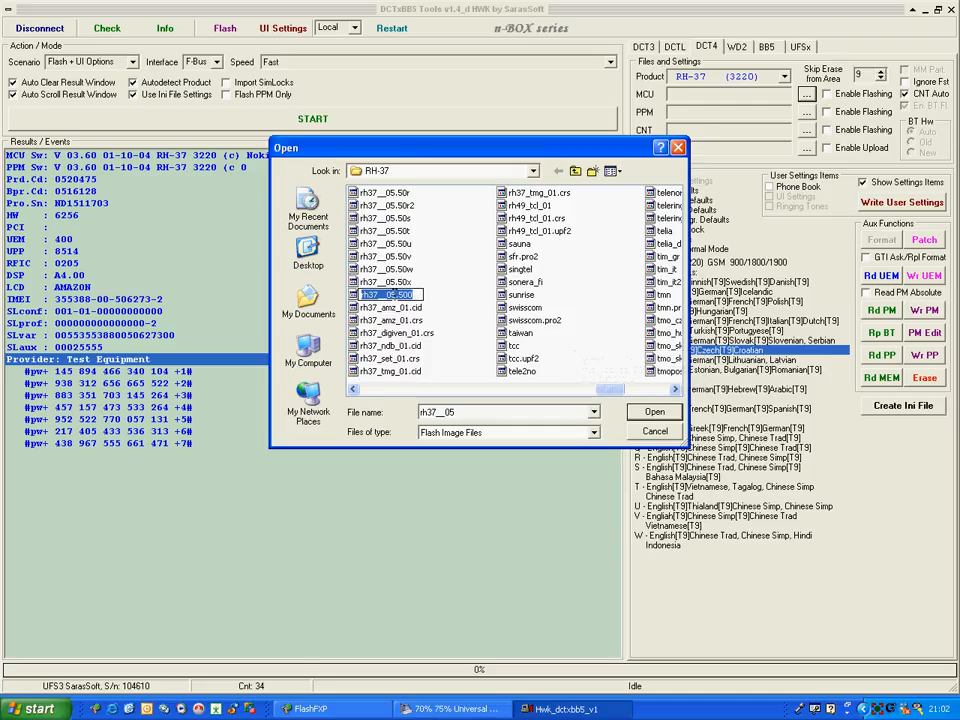
click(352, 297)
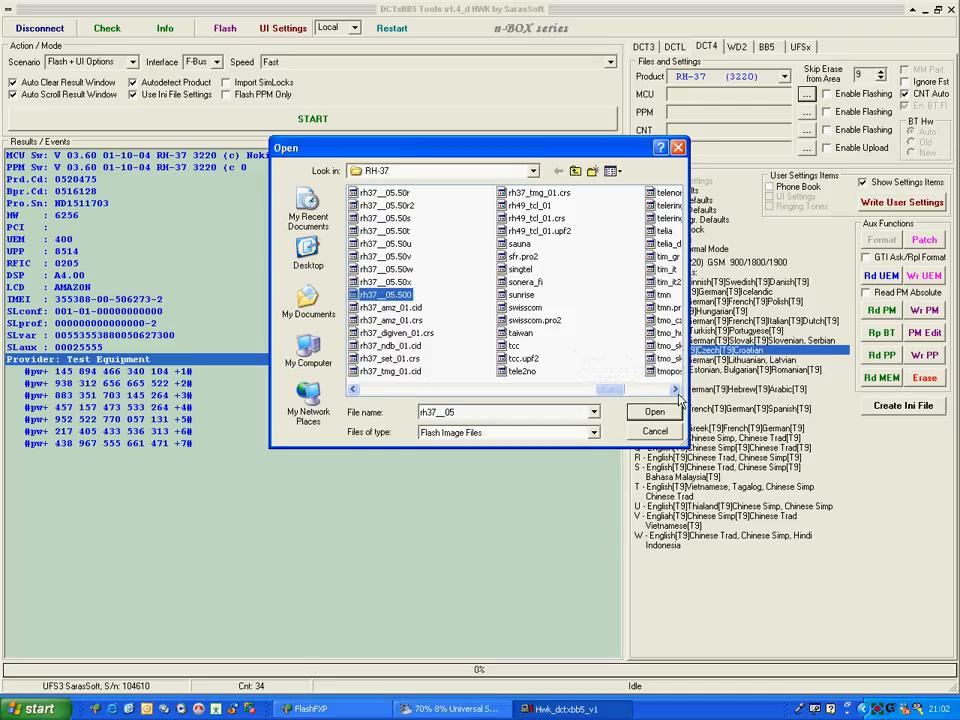
click(654, 412)
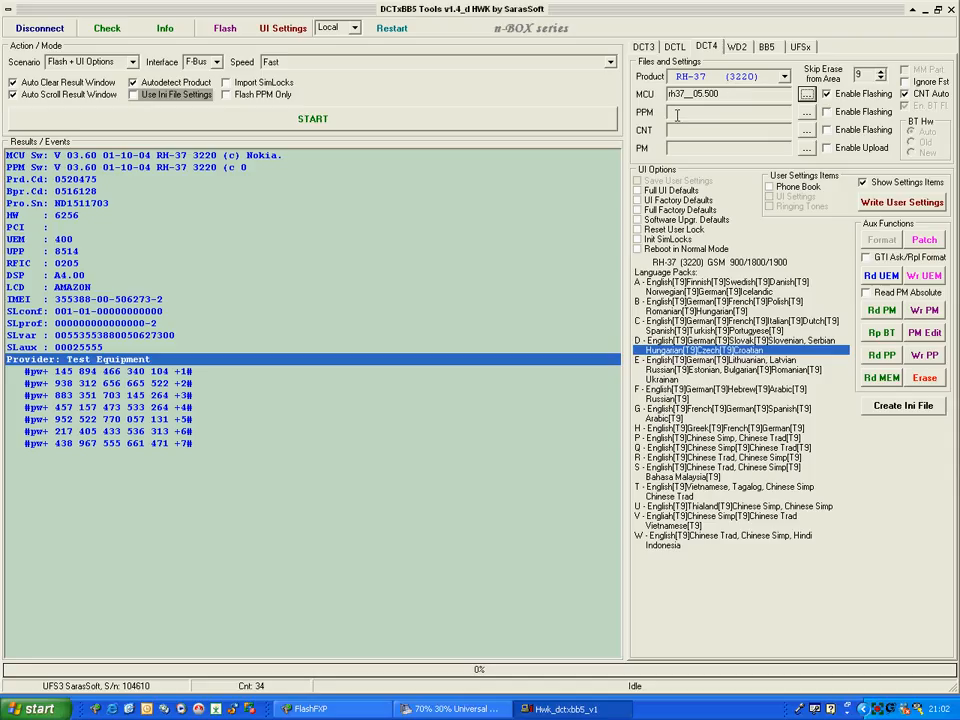
Compare language packs B and F with pack A and highlight pack A, starting with English, Finnish, Swedish and Danish
click(668, 288)
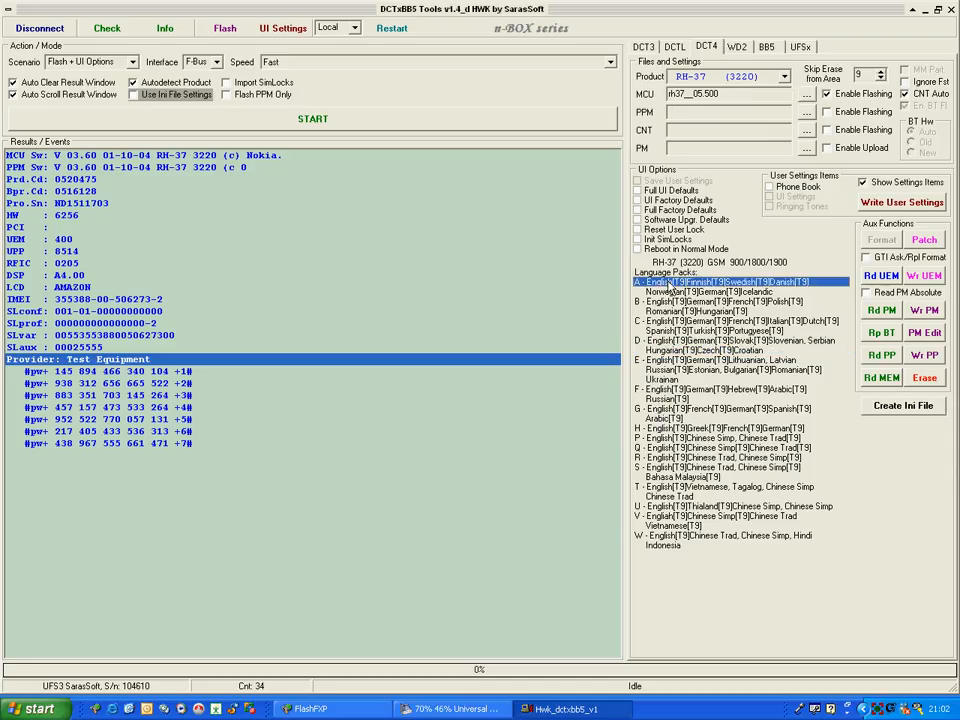
click(660, 302)
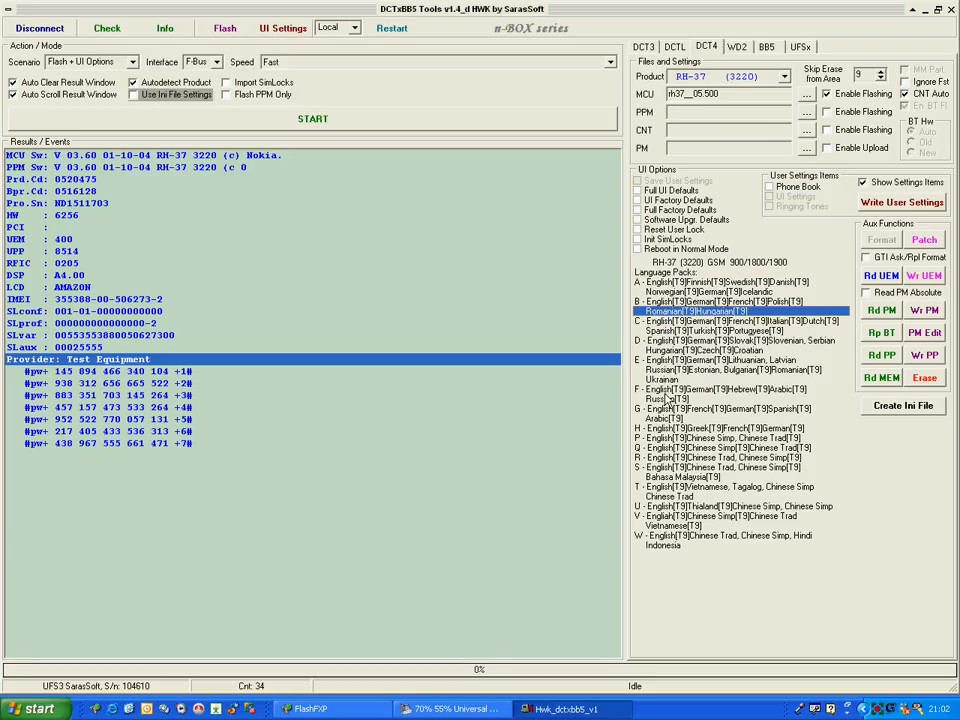
click(666, 398)
click(660, 286)
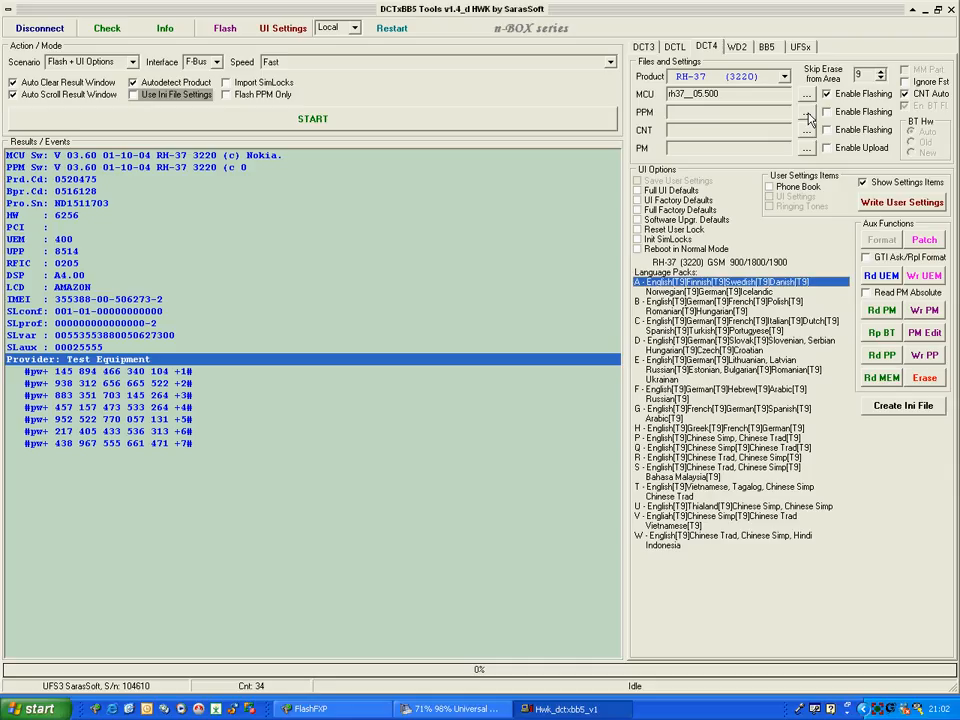
Load rh37__05.50a from the RH-37 product folder as the PPM flash file
click(806, 113)
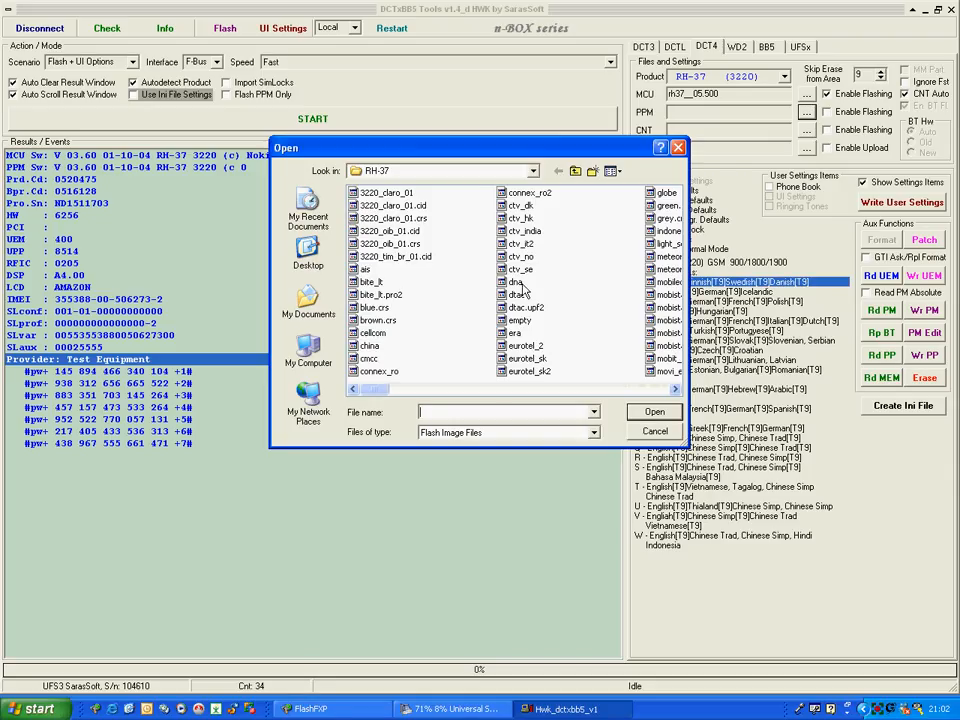
click(504, 392)
click(504, 392)
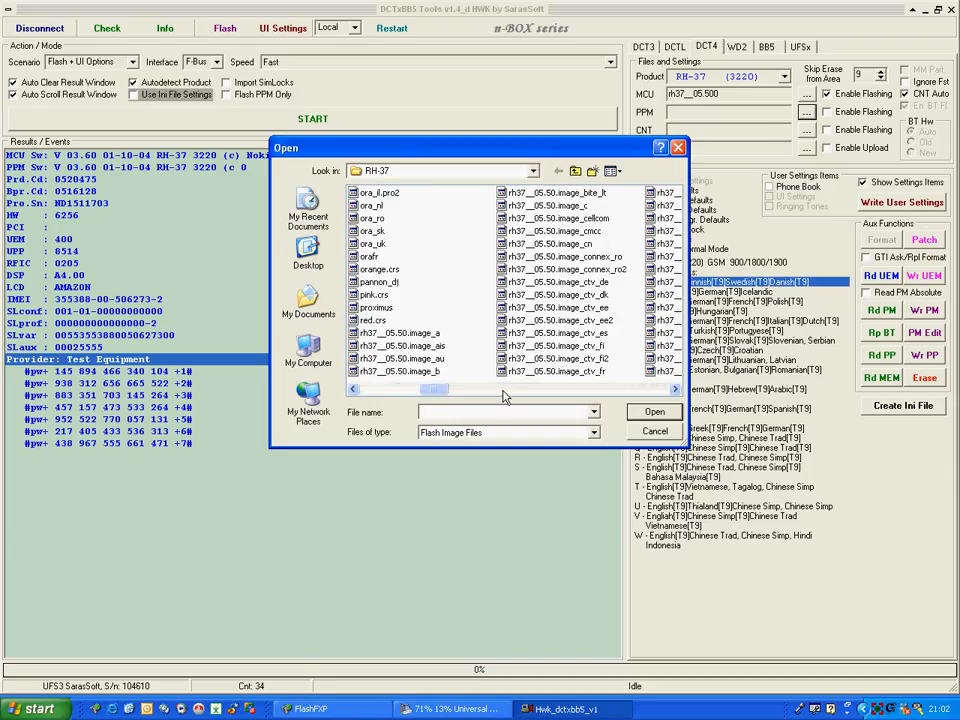
click(548, 392)
click(546, 392)
click(548, 392)
click(576, 392)
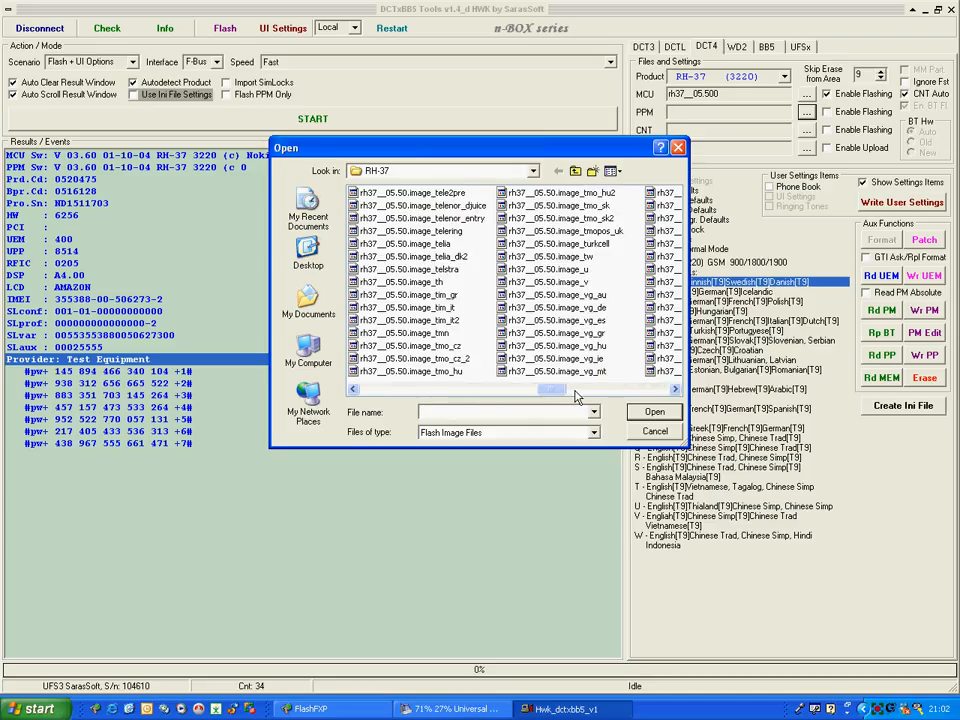
click(576, 392)
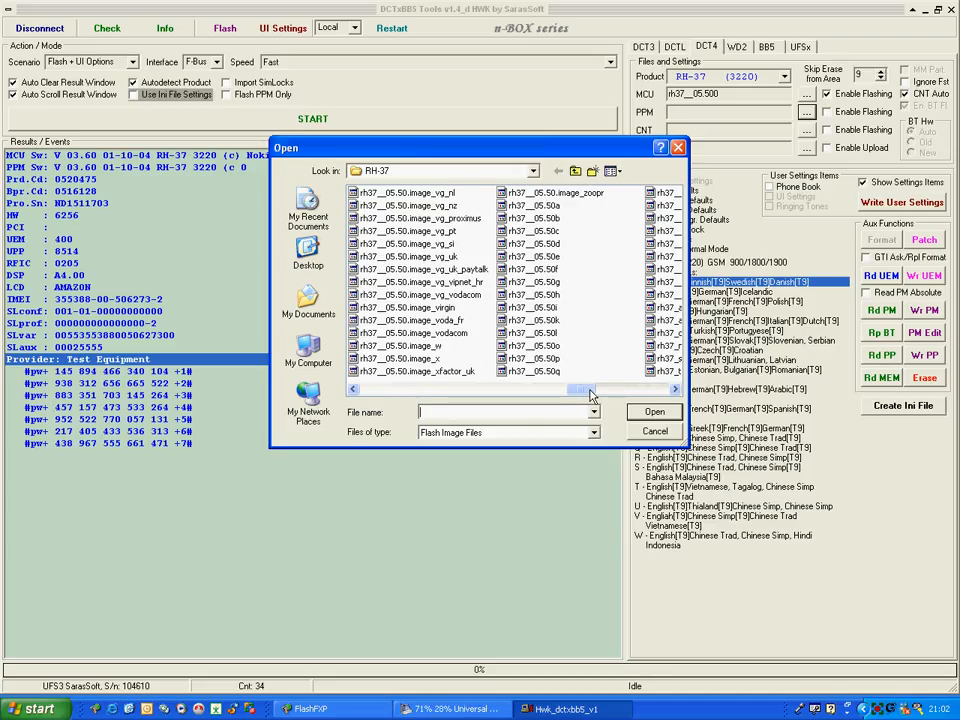
click(556, 206)
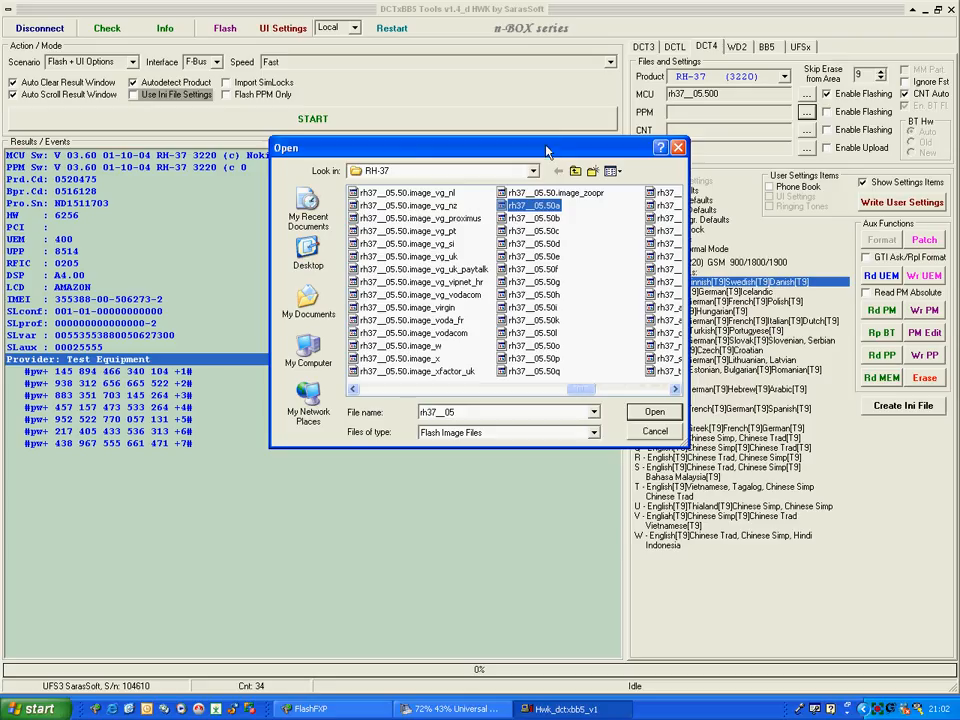
drag(545, 146, 446, 56)
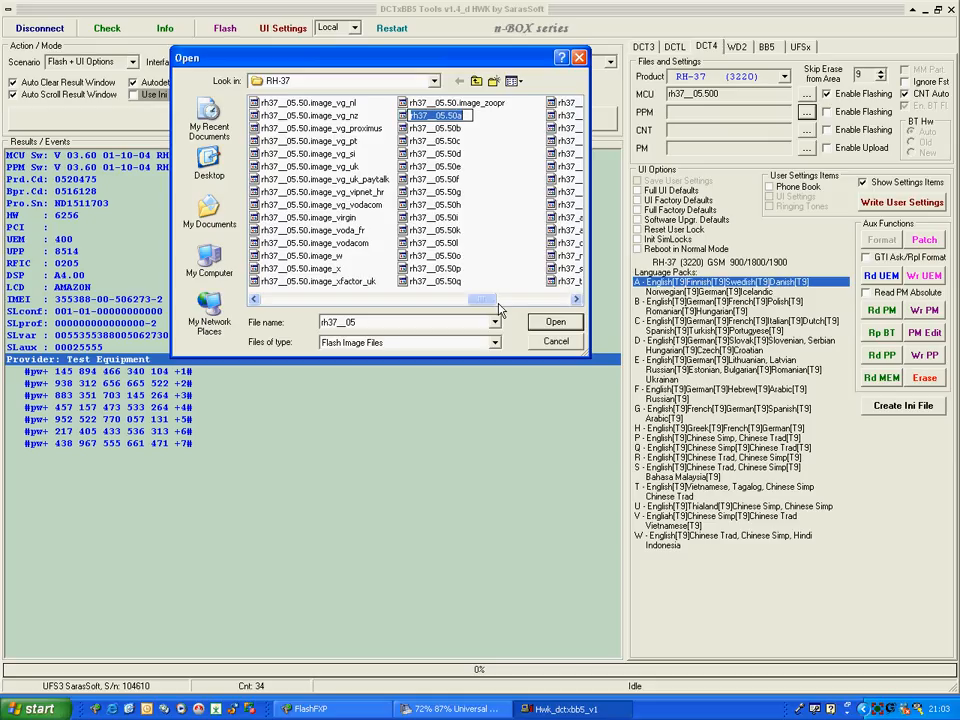
click(554, 321)
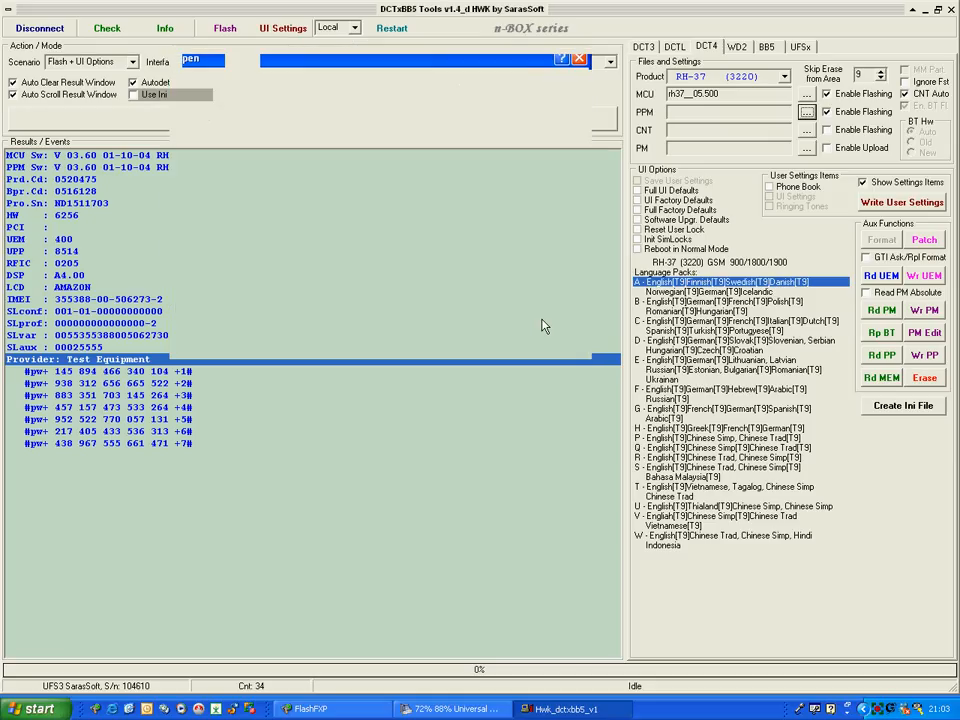
double_click(760, 114)
Load rh37__05.50.image_a from the RH-37 product folder as the CNT content file
click(690, 133)
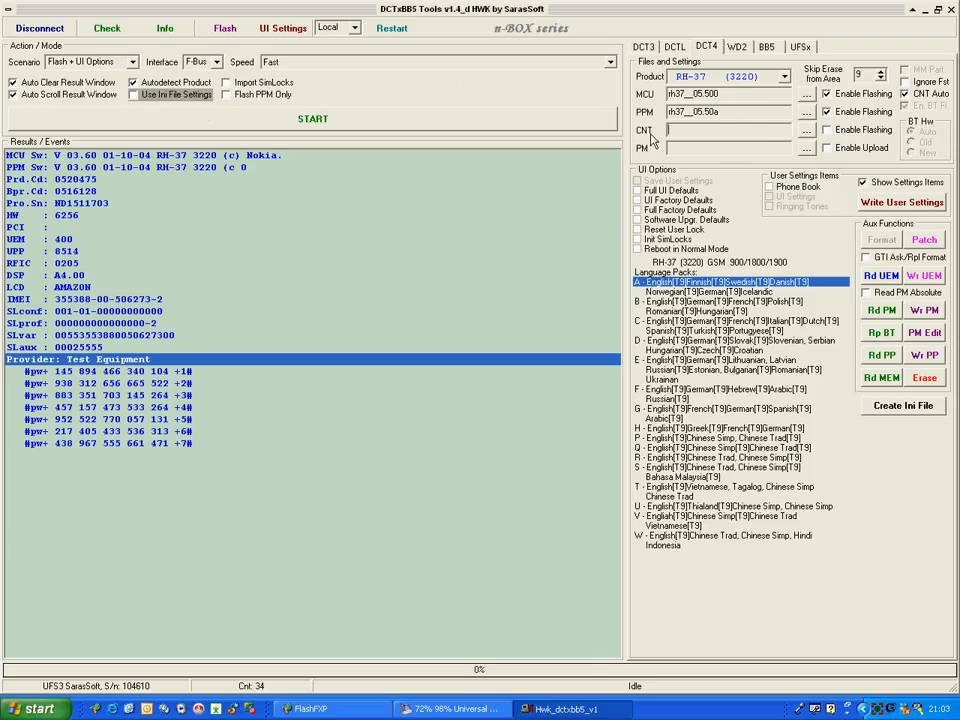
click(808, 132)
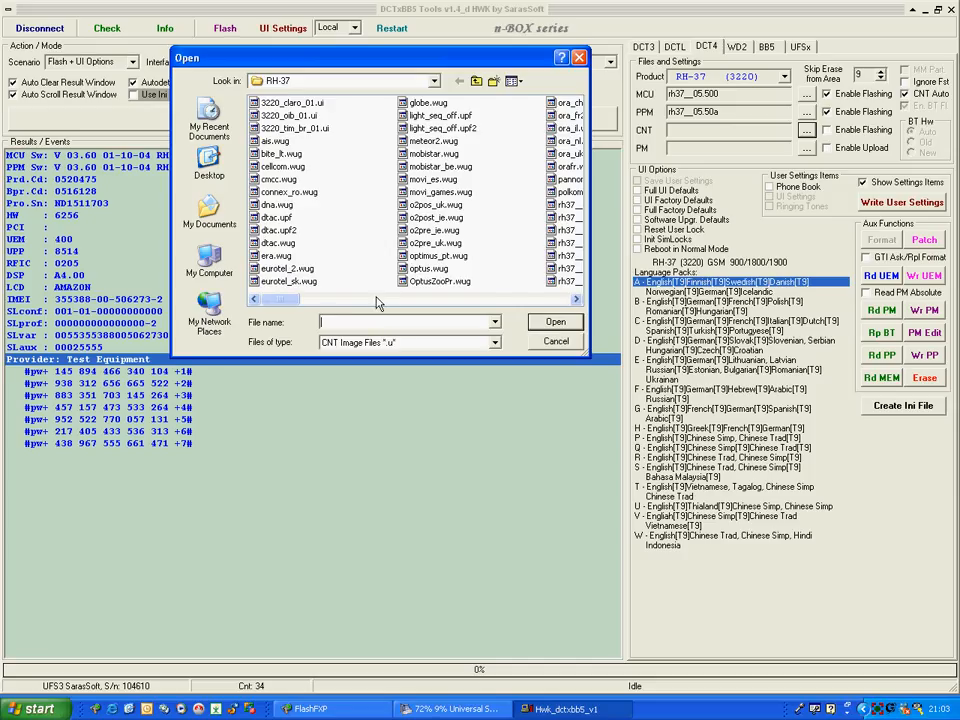
click(372, 301)
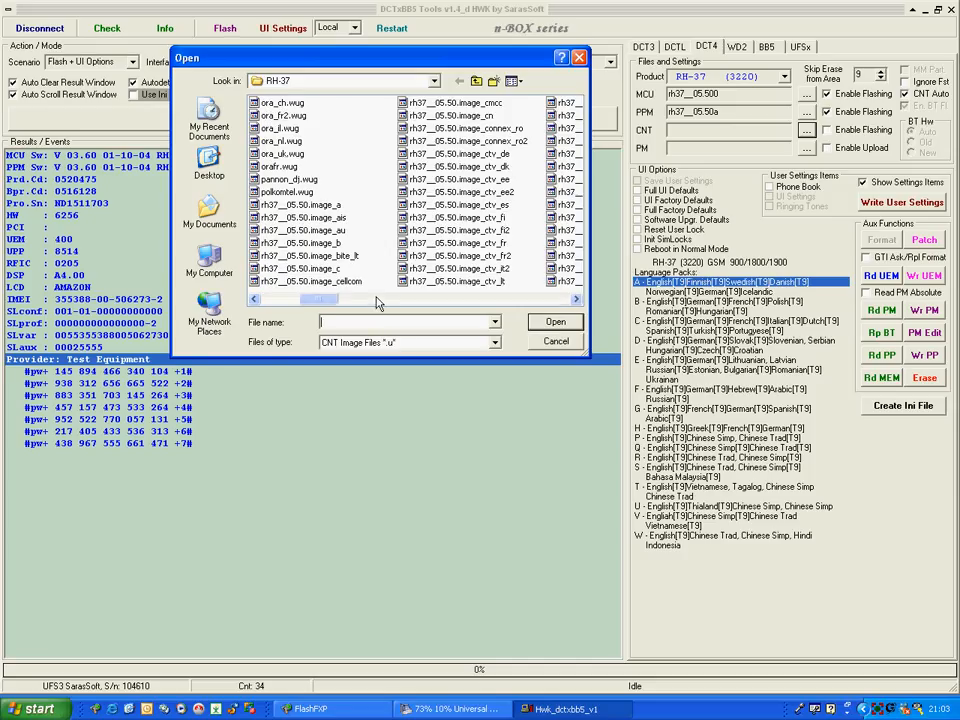
click(300, 204)
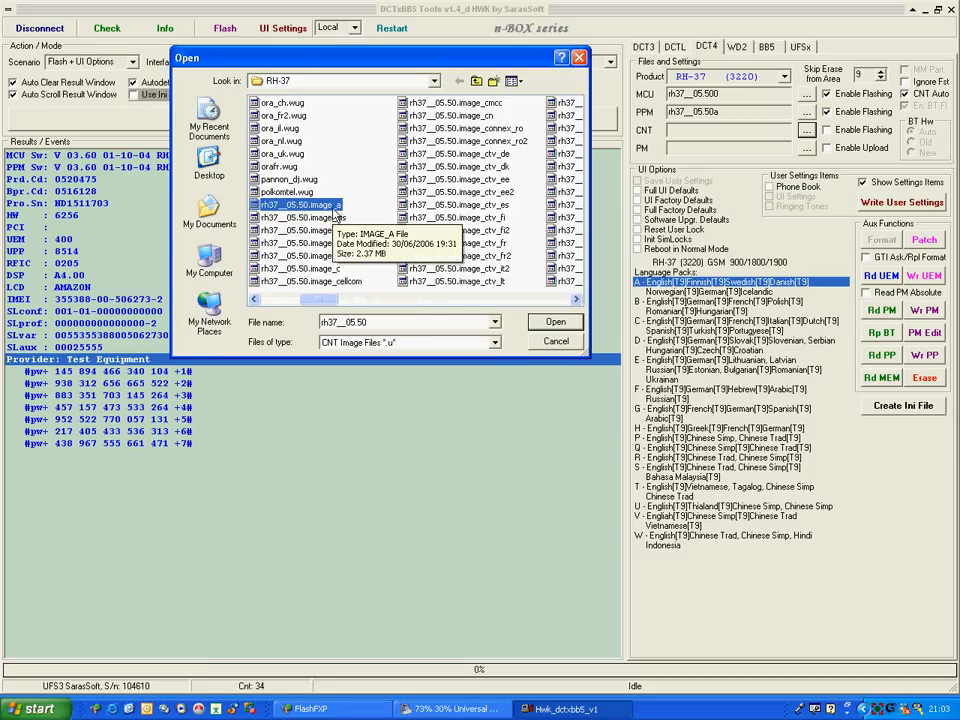
click(330, 205)
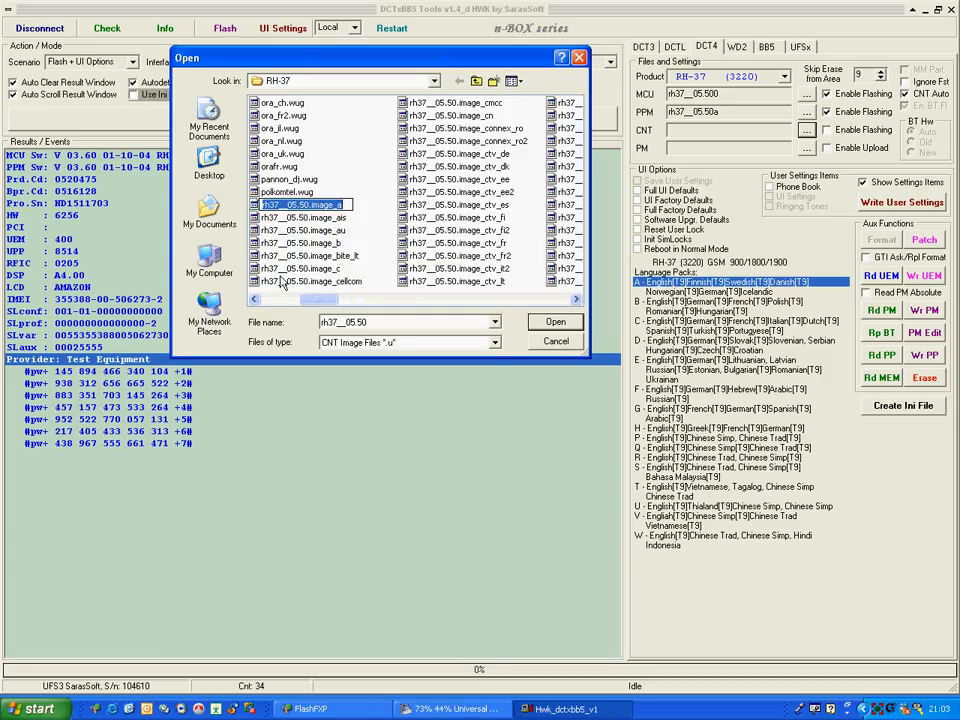
click(259, 205)
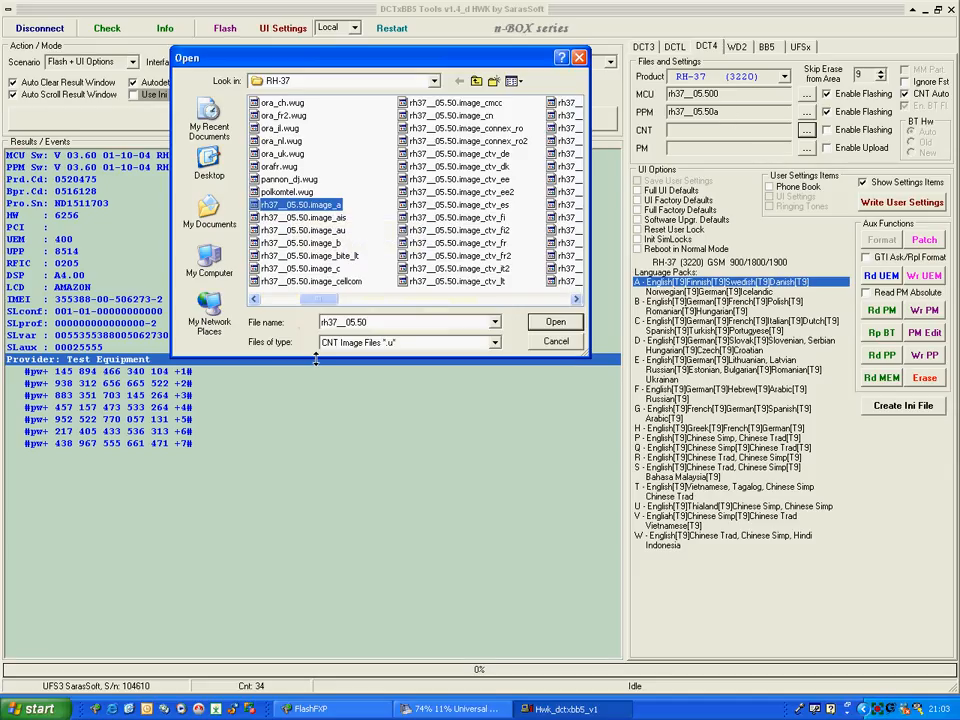
click(548, 327)
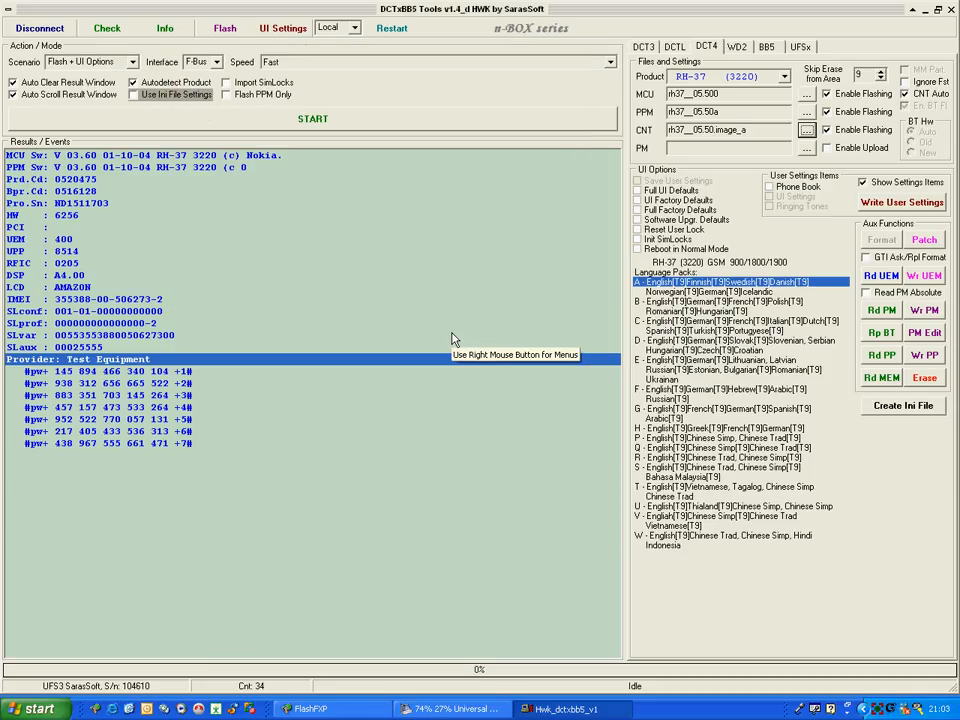
Enable ini file settings, Full Factory Defaults, Software Upgr. Defaults and Init SimLocks, and start flashing the phone
click(134, 97)
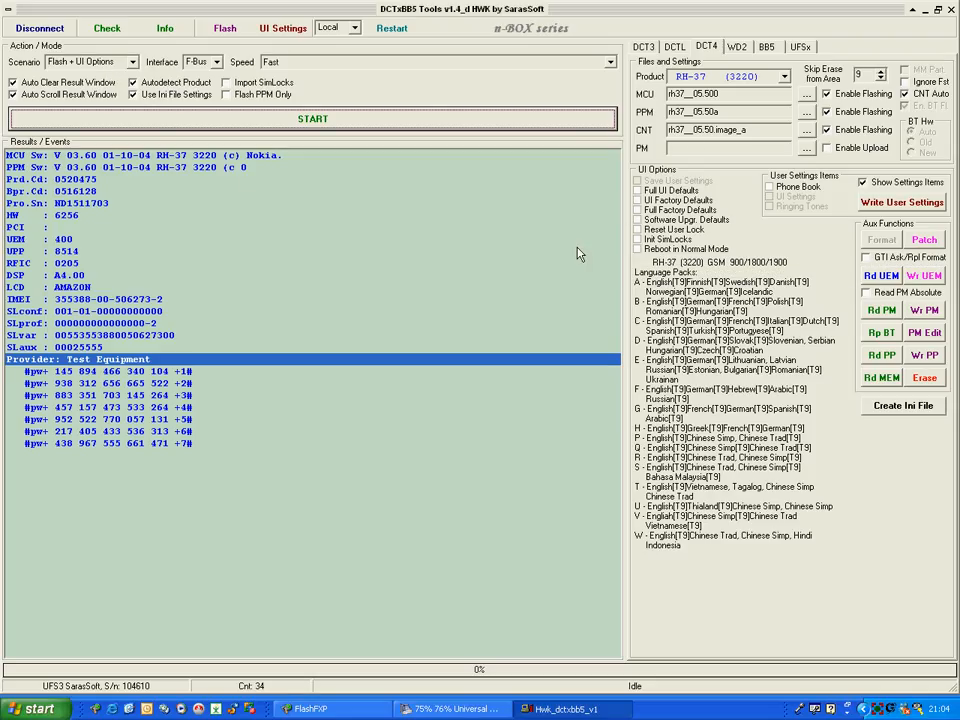
click(688, 212)
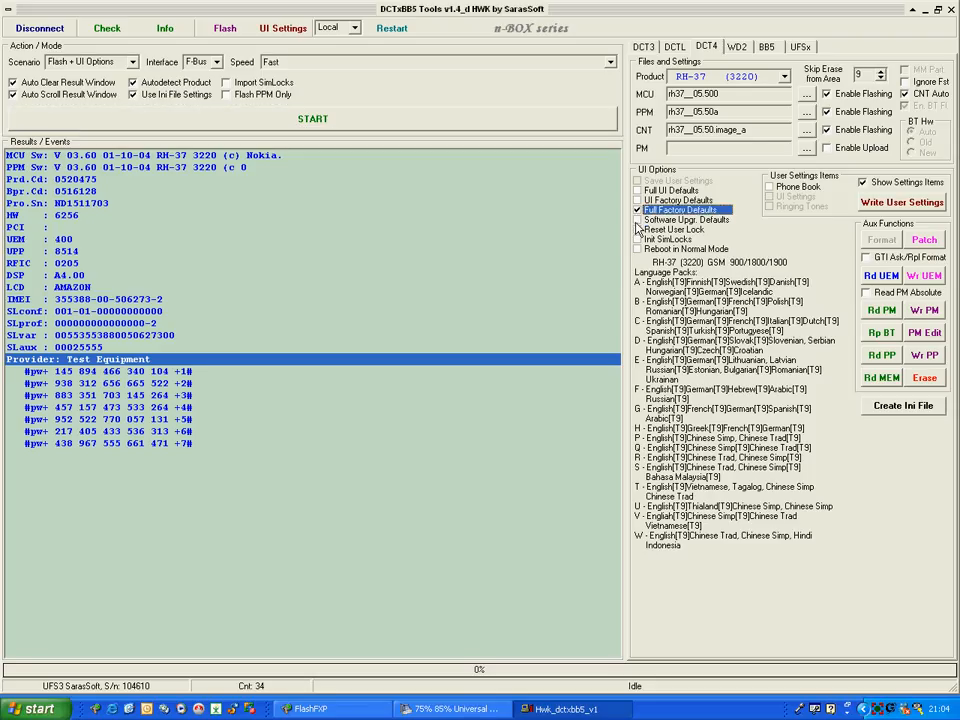
click(690, 219)
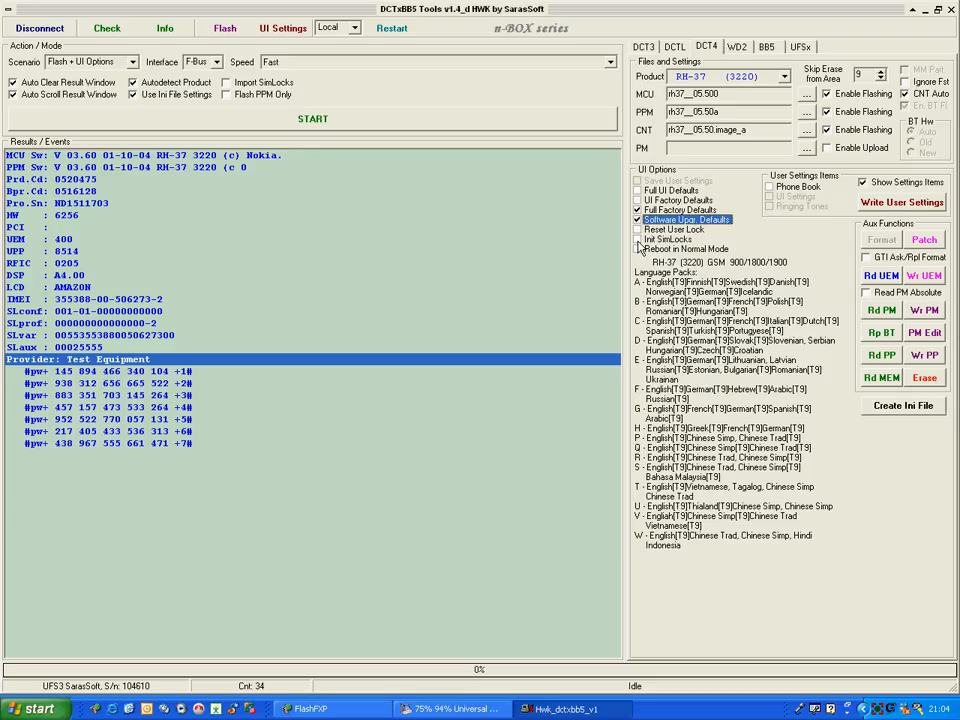
click(740, 240)
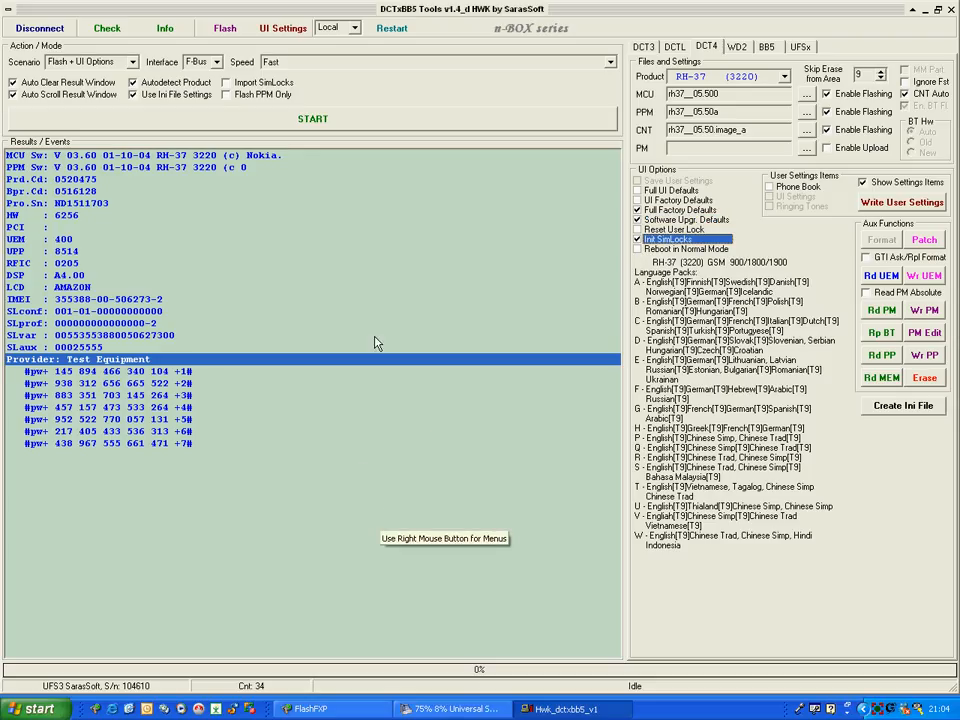
click(291, 121)
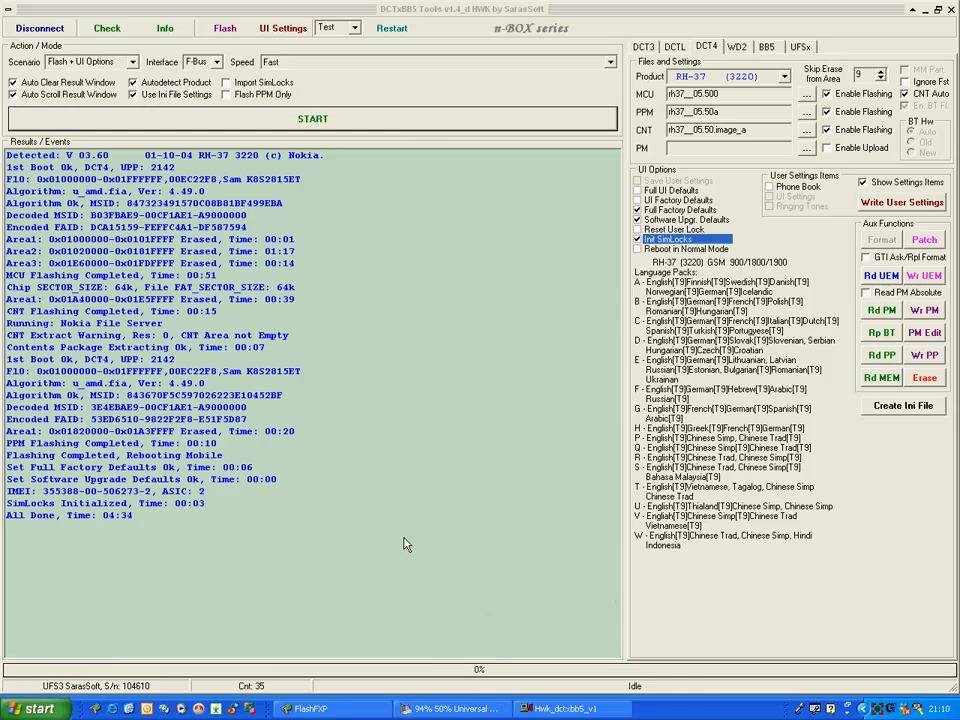
Review the flashing log's entries for the file server, factory and software upgrade defaults, SimLock initialization and completion
click(115, 323)
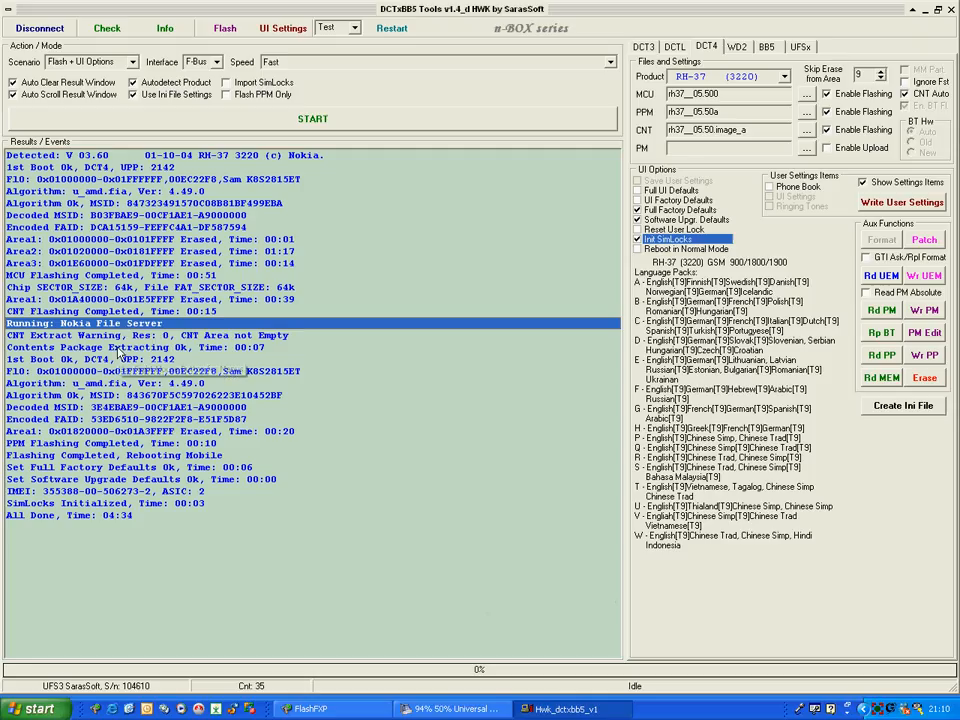
click(109, 468)
click(105, 480)
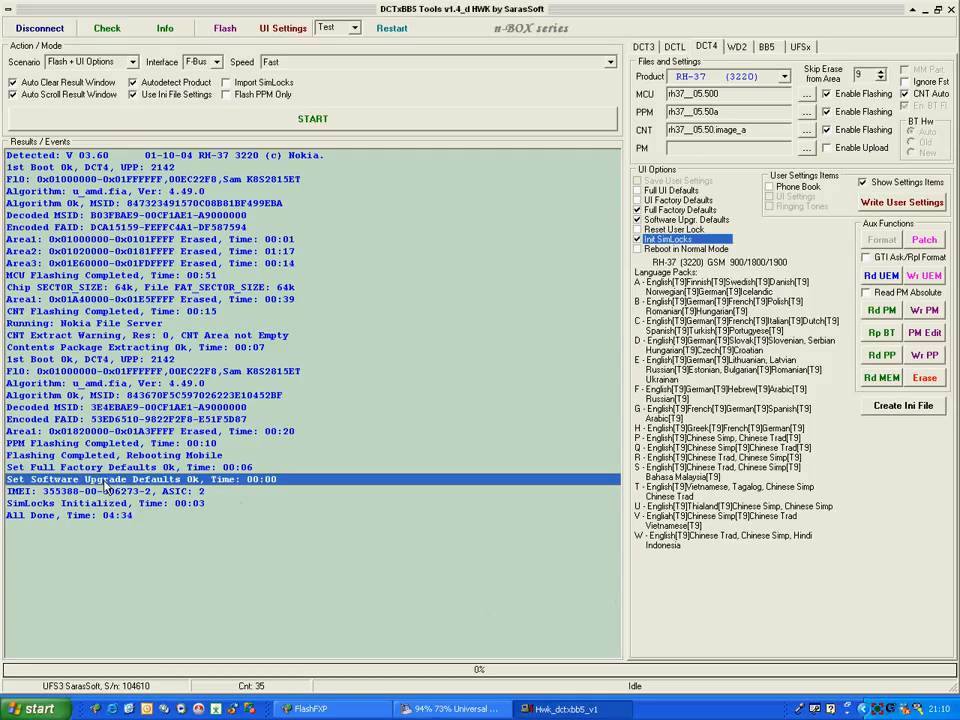
click(107, 504)
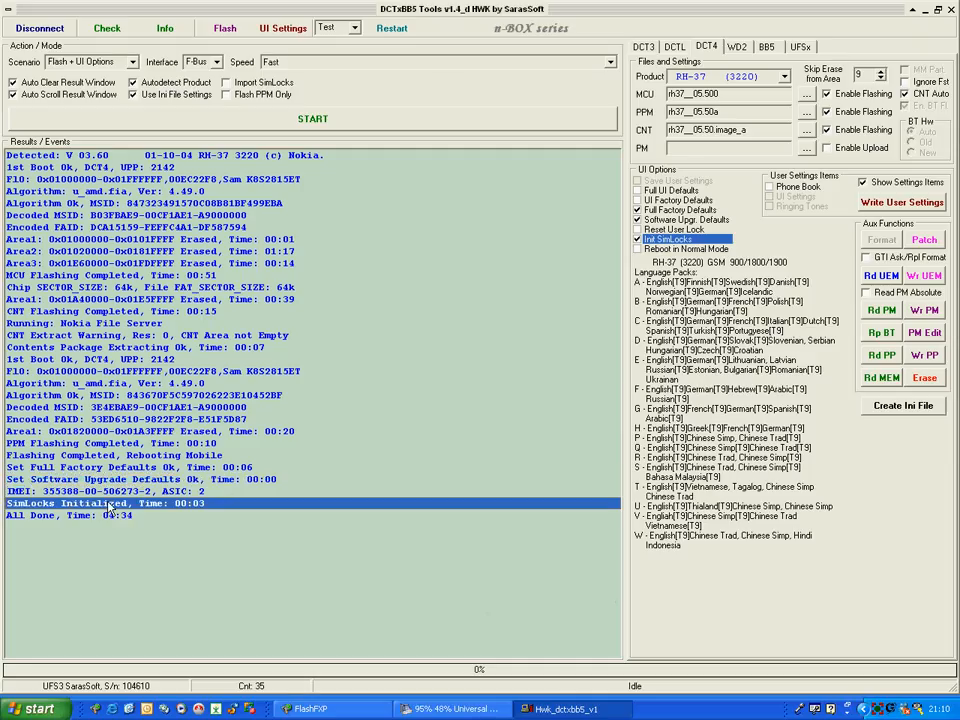
click(115, 516)
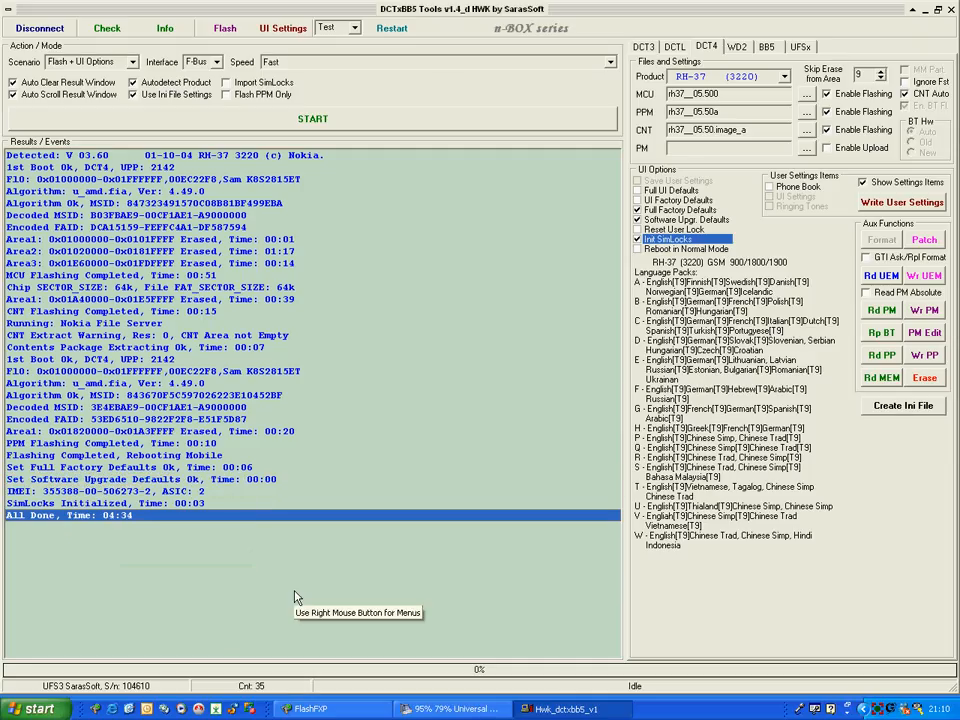
Reread the phone's information and check its MCU version, PPM version and provider entries
click(164, 28)
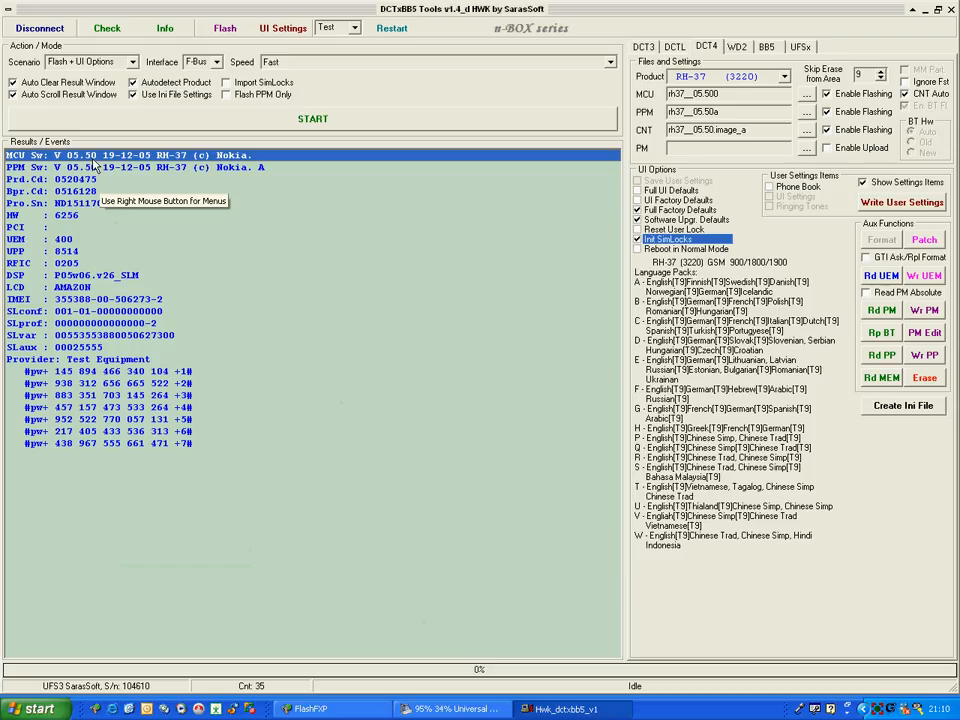
click(245, 169)
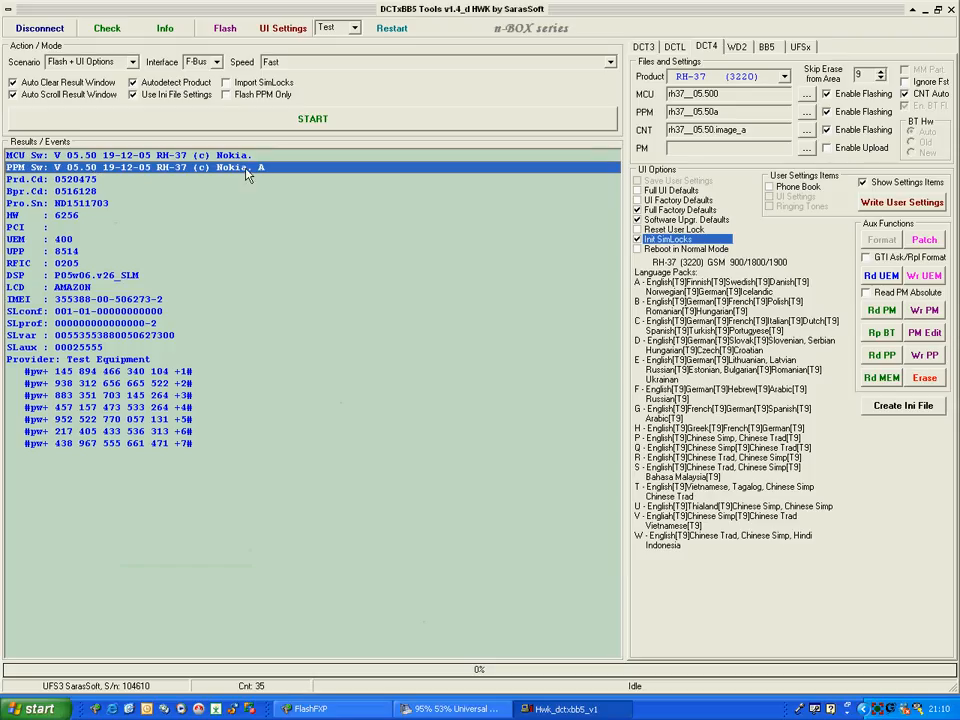
click(100, 359)
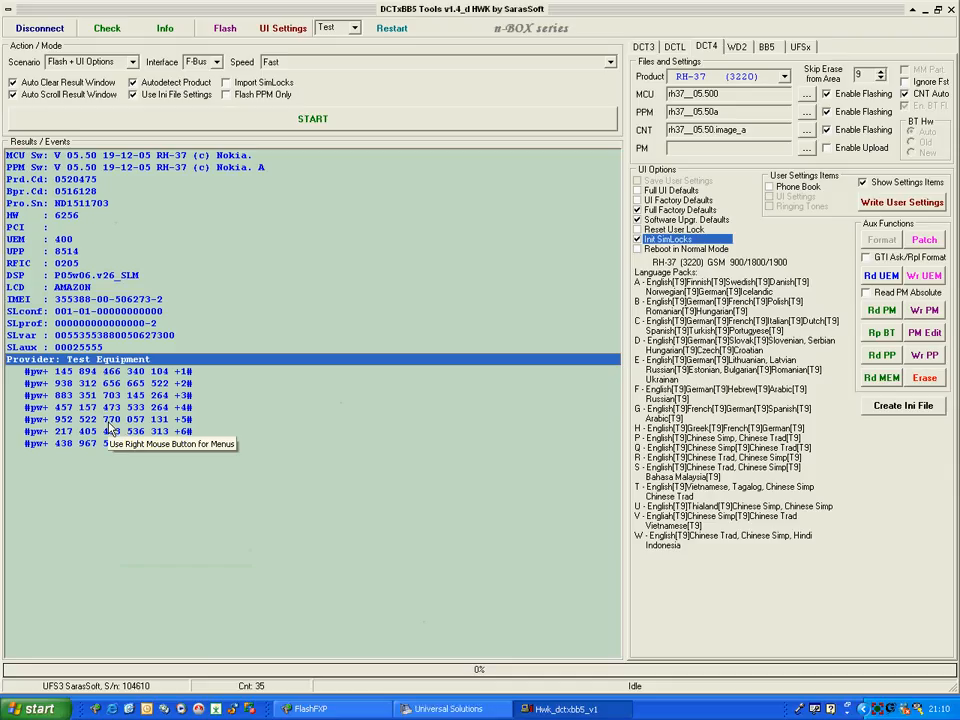